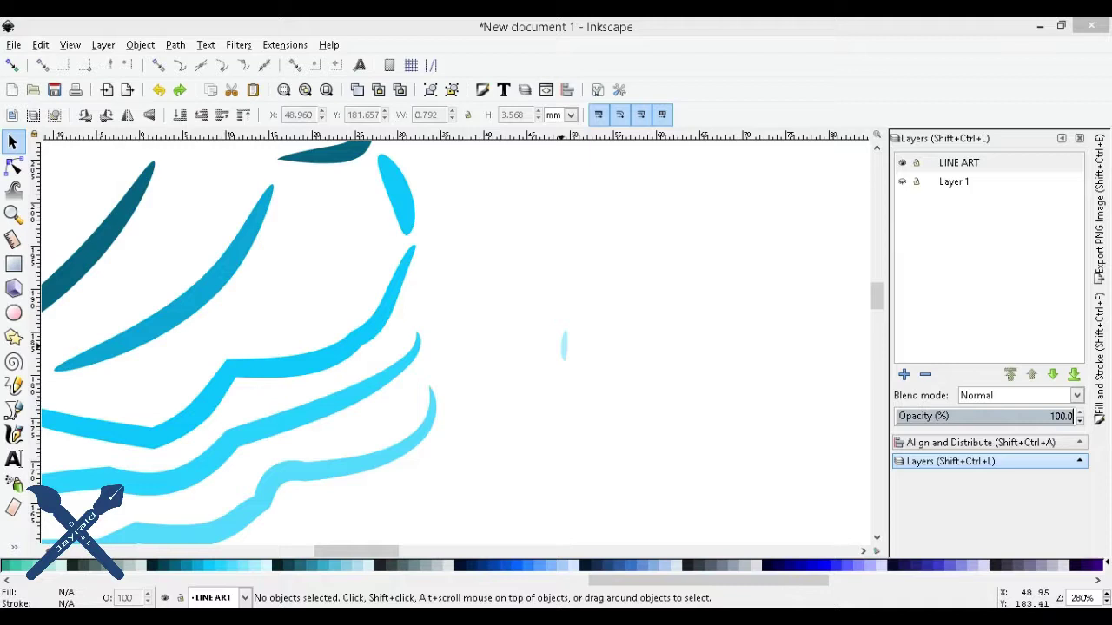
Scale up the small light-blue accent stroke at the back of the shoe.
{"action": "left_click_drag", "start_coordinate": [429, 312], "coordinate": [435, 322]}
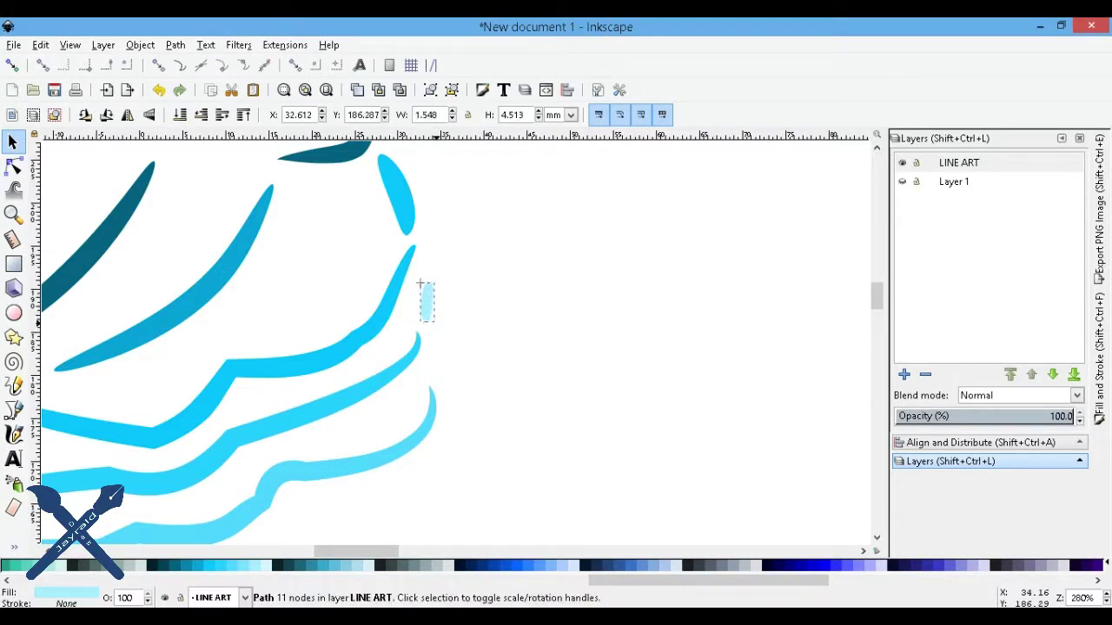
{"action": "right_click", "coordinate": [417, 296]}
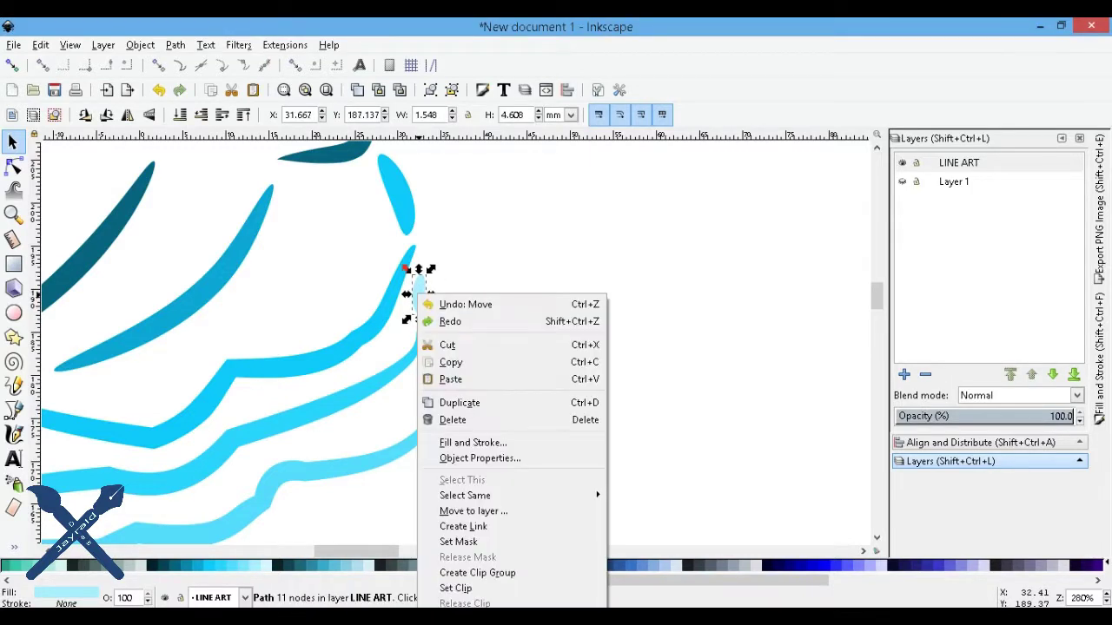
{"action": "key", "text": "Escape"}
{"action": "key", "text": "Escape"}
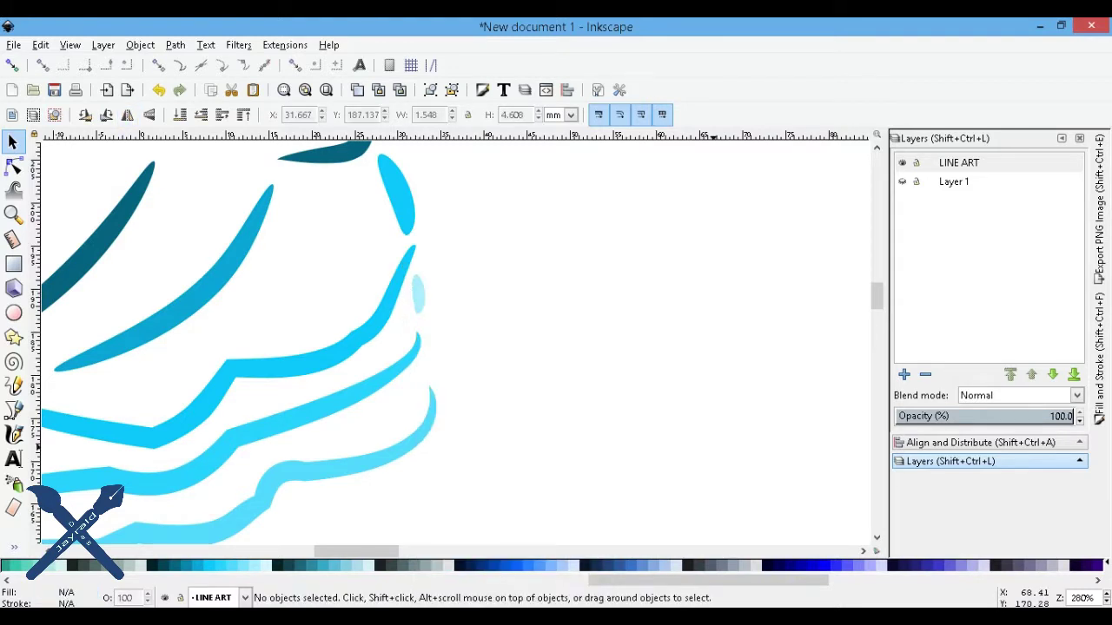
Zoom out to view the whole finished sneaker logo.
{"action": "key", "text": "minus"}
{"action": "key", "text": "minus"}
{"action": "scroll", "coordinate": [555, 566], "scroll_direction": "up", "scroll_amount": 3}
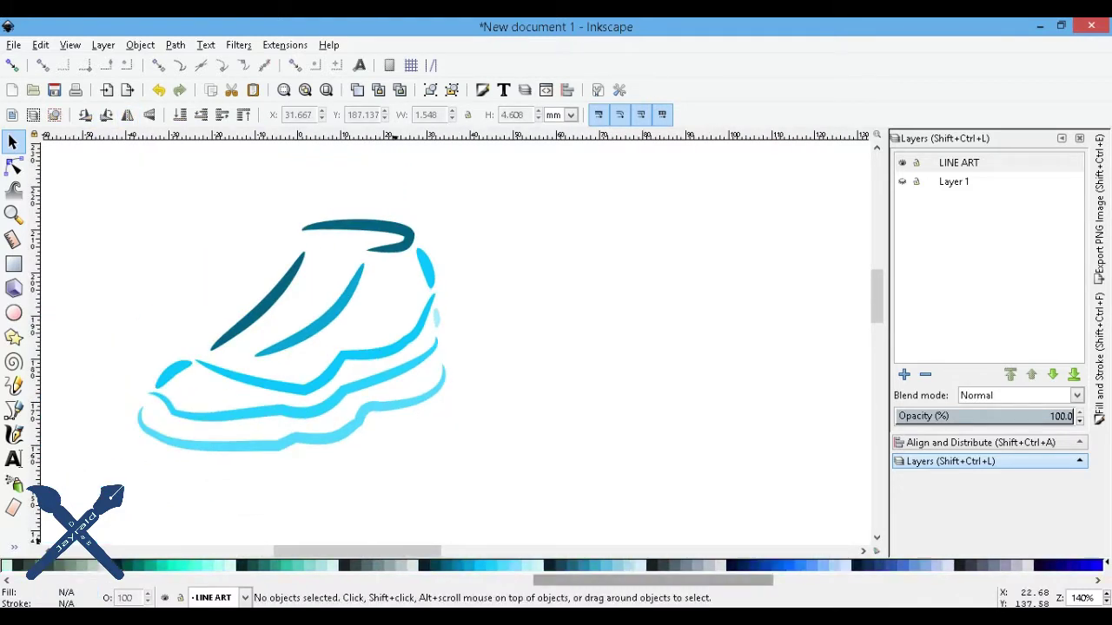
{"action": "scroll", "coordinate": [555, 566], "scroll_direction": "up", "scroll_amount": 3}
{"action": "scroll", "coordinate": [435, 348], "scroll_direction": "left", "scroll_amount": 3}
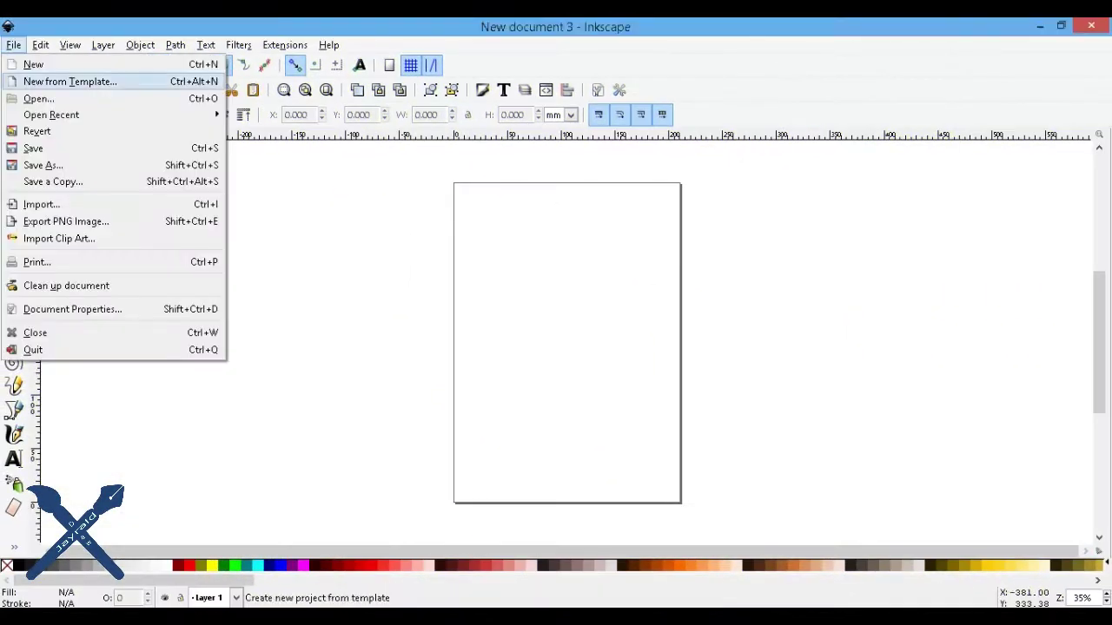
Set the document display units to px and hide the page border.
{"action": "left_click", "coordinate": [72, 309]}
{"action": "left_click_drag", "start_coordinate": [738, 72], "coordinate": [503, 47]}
{"action": "left_click", "coordinate": [702, 128]}
{"action": "left_click", "coordinate": [686, 241]}
{"action": "left_click", "coordinate": [546, 468]}
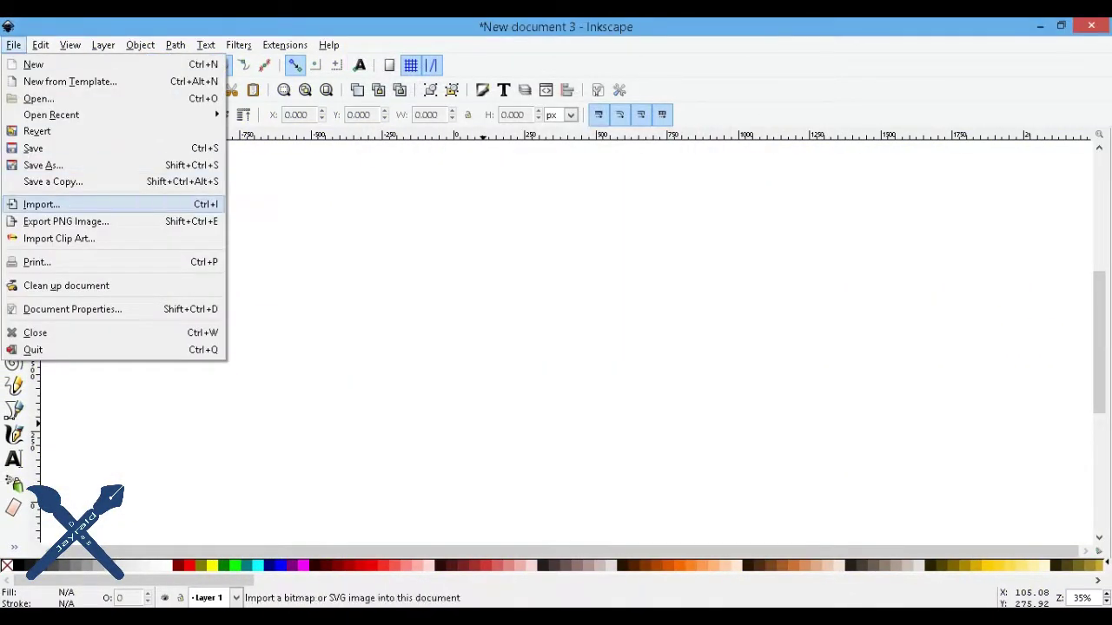
Import the sneaker photo and move it up and left on the canvas.
{"action": "left_click", "coordinate": [39, 204]}
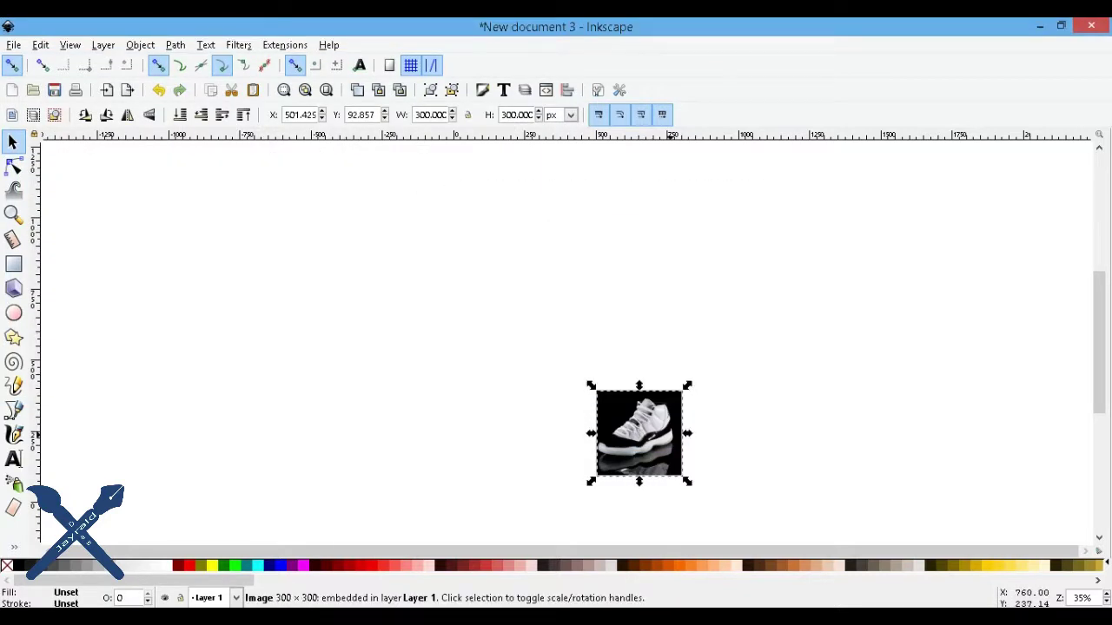
{"action": "left_click_drag", "start_coordinate": [638, 433], "coordinate": [497, 300]}
{"action": "scroll", "coordinate": [497, 300], "scroll_direction": "up", "scroll_amount": 2, "text": "ctrl"}
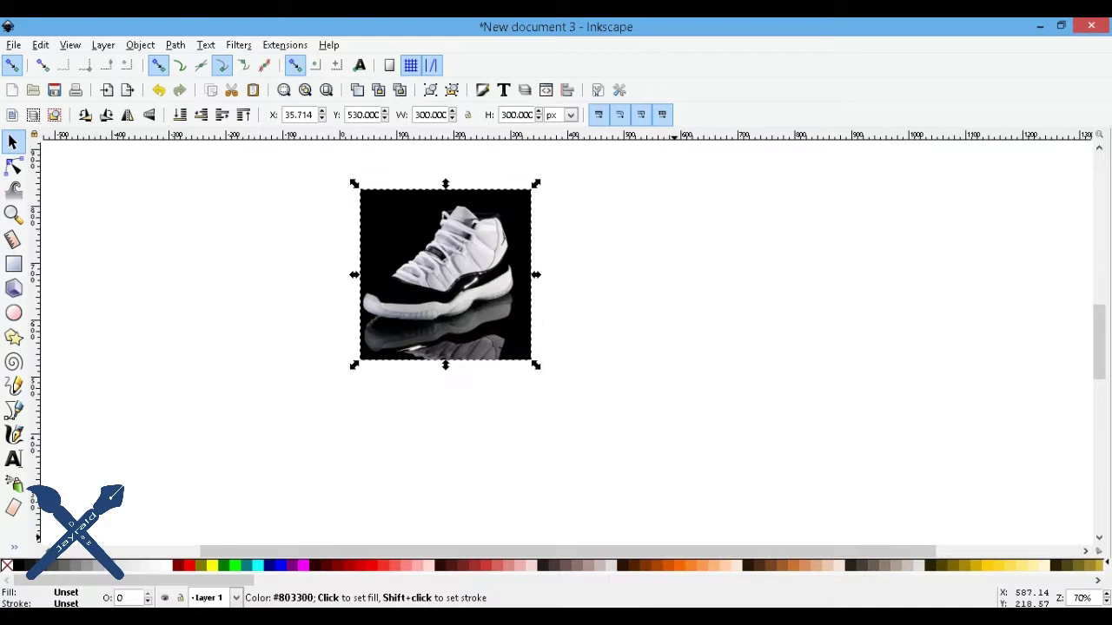
{"action": "scroll", "coordinate": [497, 299], "scroll_direction": "up", "scroll_amount": 1, "text": "ctrl"}
{"action": "scroll", "coordinate": [577, 145], "scroll_direction": "up", "scroll_amount": 1, "text": "ctrl"}
{"action": "scroll", "coordinate": [578, 146], "scroll_direction": "up", "scroll_amount": 1, "text": "ctrl"}
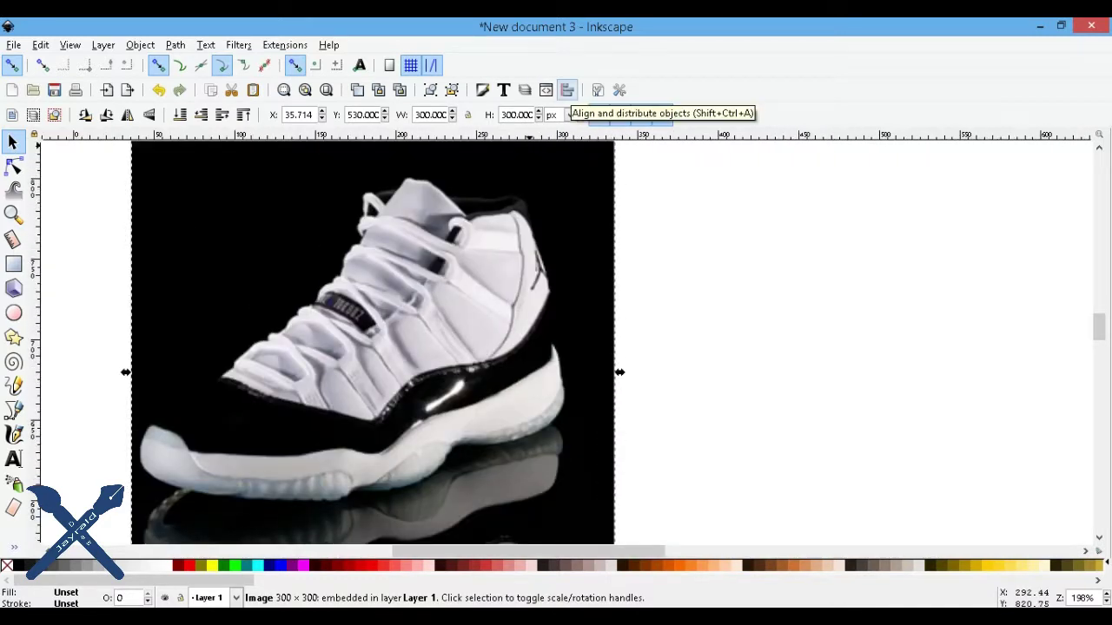
Add a new layer named LINE ART LOGO above the photo.
{"action": "left_click", "coordinate": [103, 44]}
{"action": "left_click", "coordinate": [130, 356]}
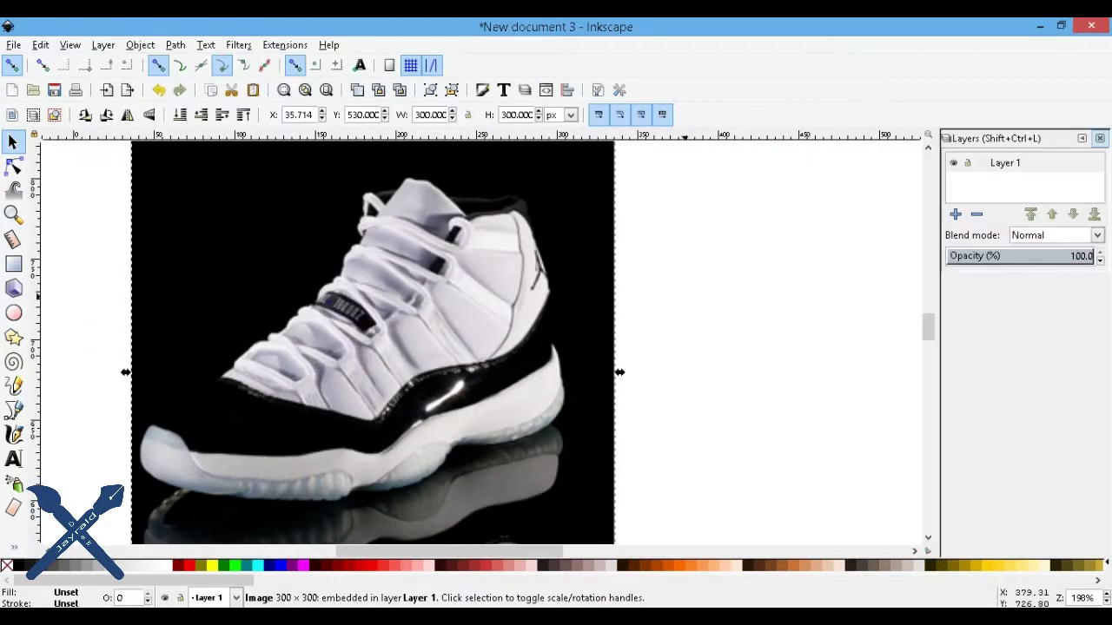
{"action": "key", "text": "shift+ctrl+n"}
{"action": "type", "text": "LINE ART LOGO"}
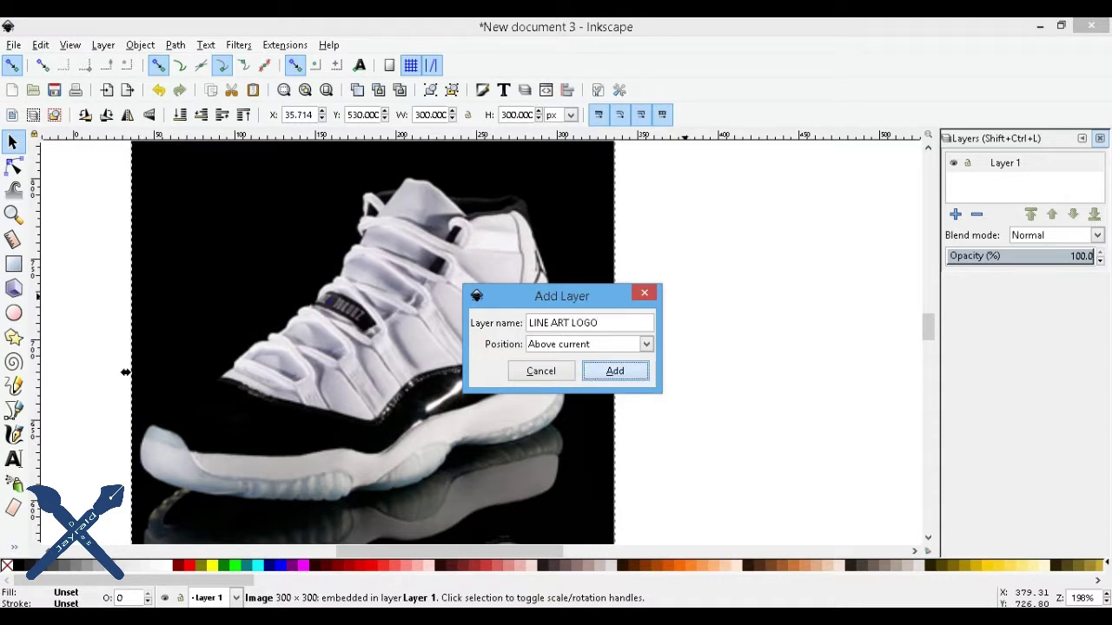
{"action": "key", "text": "Return"}
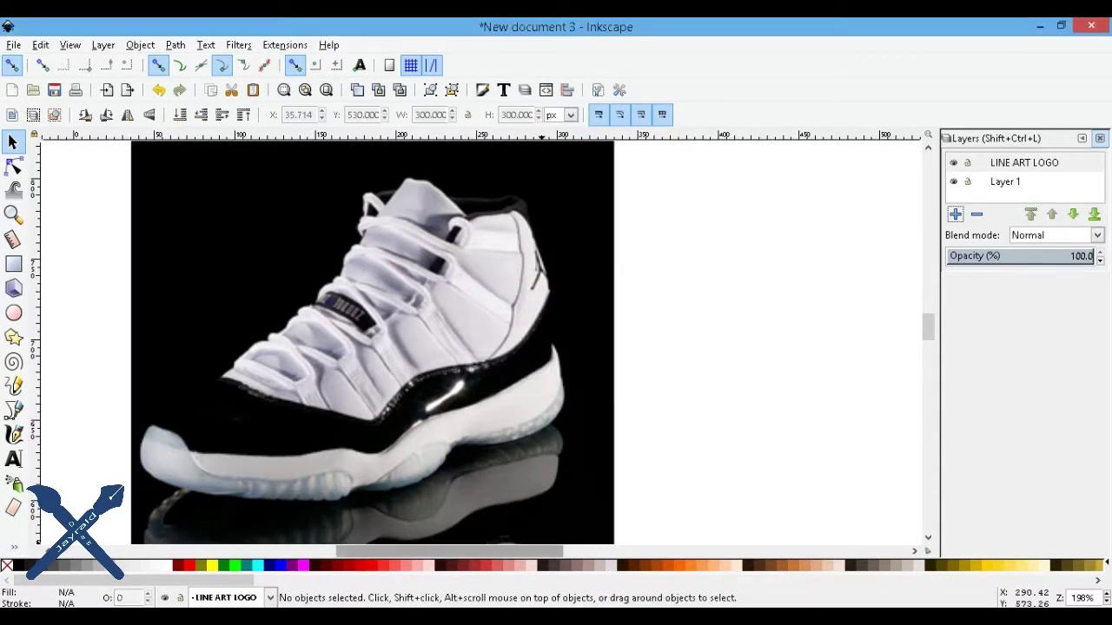
{"action": "scroll", "coordinate": [125, 371], "scroll_direction": "left", "scroll_amount": 3}
{"action": "left_click", "coordinate": [13, 410]}
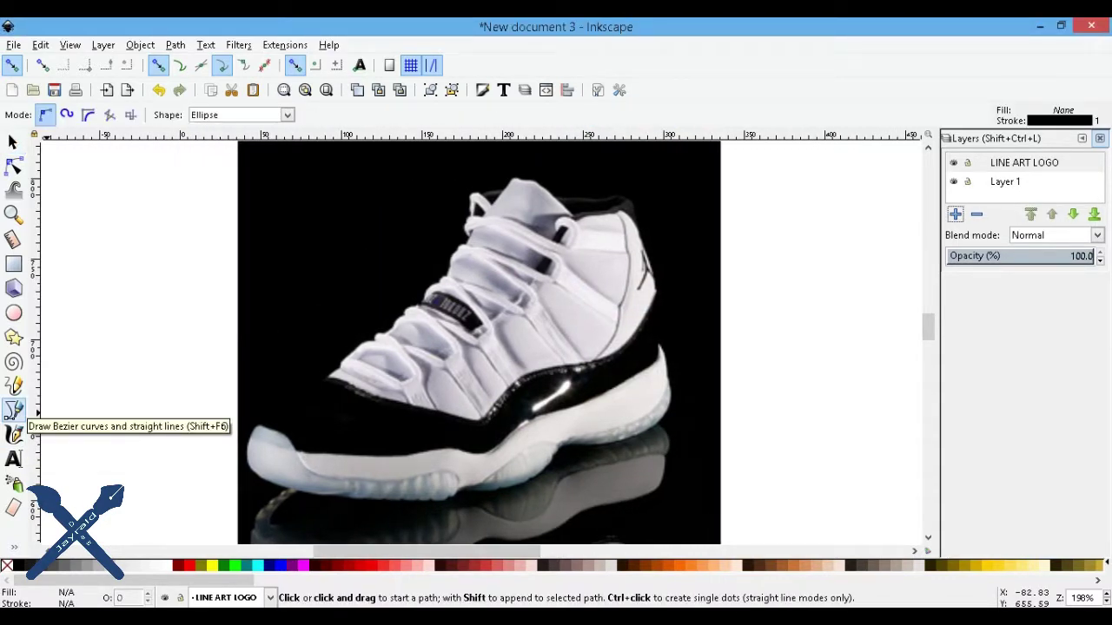
Trace a straight-edged sole outline from toe to heel top over the photo.
{"action": "left_click", "coordinate": [256, 429]}
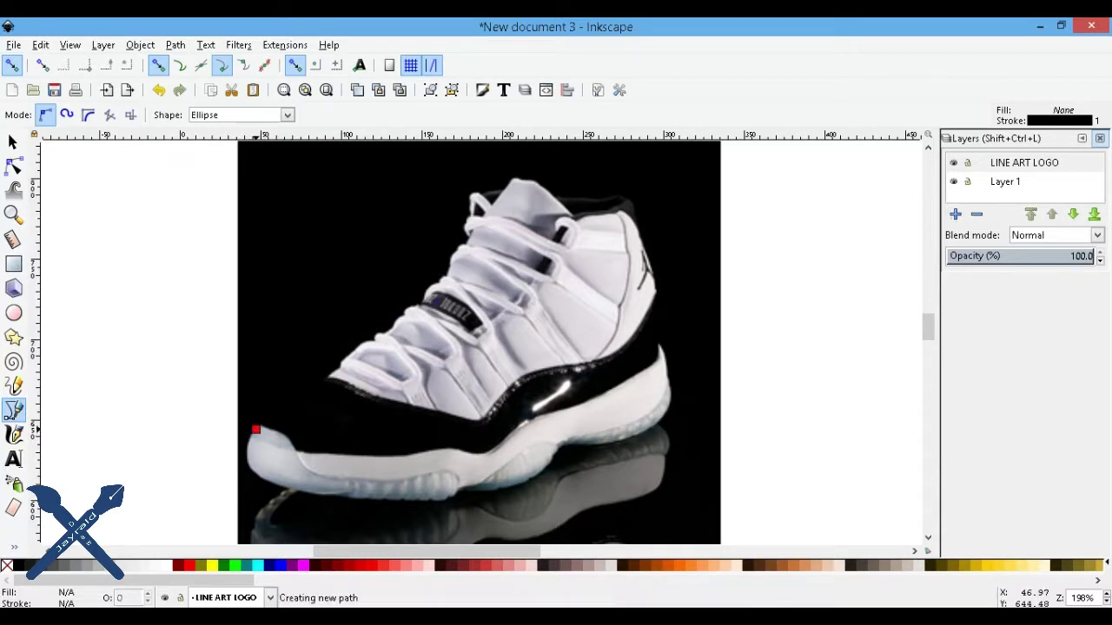
{"action": "left_click", "coordinate": [447, 498]}
{"action": "left_click", "coordinate": [678, 397]}
{"action": "left_click", "coordinate": [662, 344]}
{"action": "key", "text": "Return"}
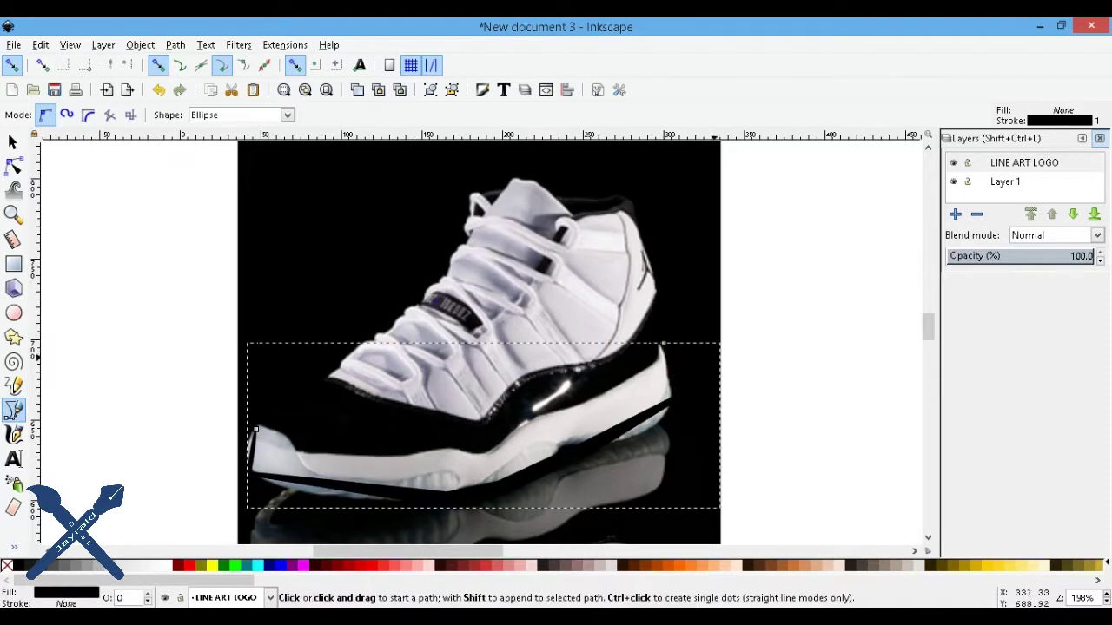
Fade the photo layer to low opacity and select the sole outline.
{"action": "left_click", "coordinate": [1006, 255]}
{"action": "key", "text": "Return"}
{"action": "left_click", "coordinate": [1024, 162]}
{"action": "left_click_drag", "start_coordinate": [1012, 255], "coordinate": [1031, 255]}
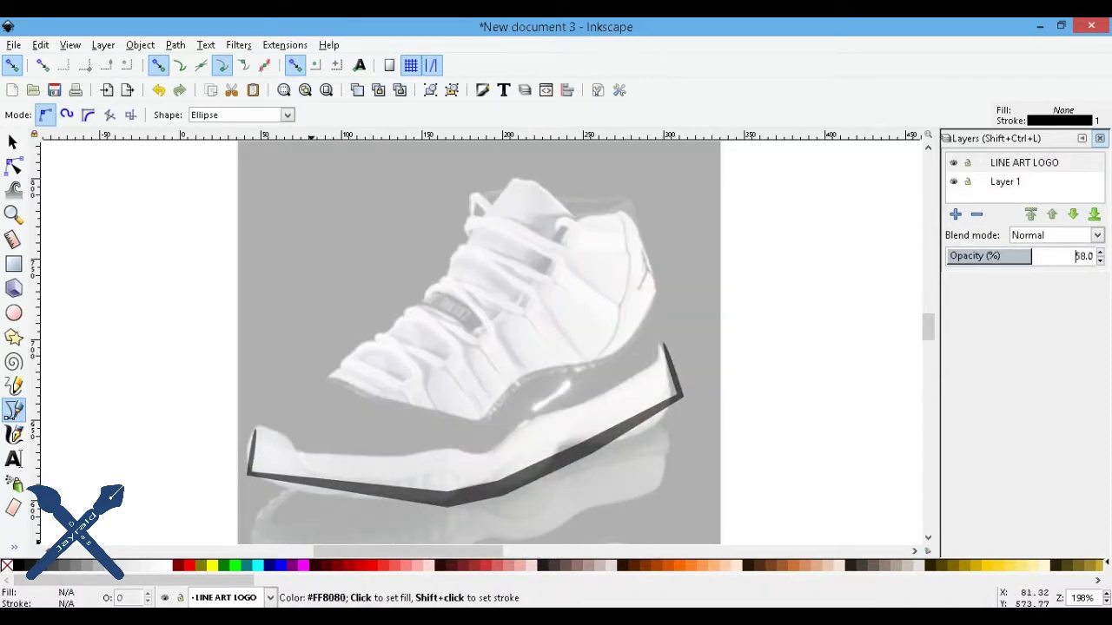
{"action": "left_click", "coordinate": [12, 141]}
{"action": "left_click", "coordinate": [1024, 163]}
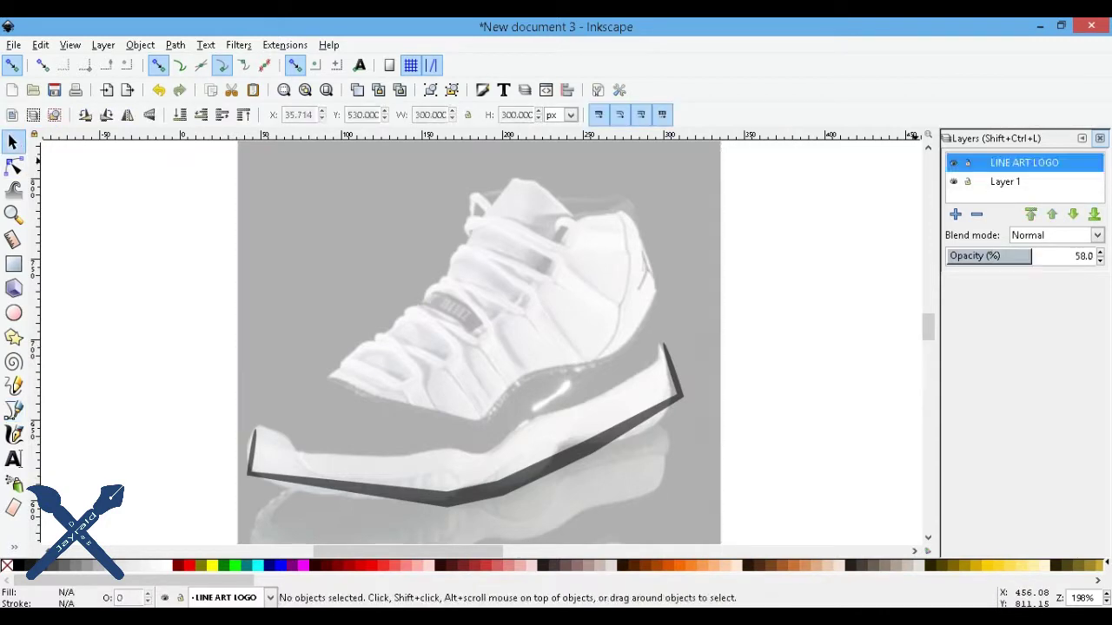
{"action": "key", "text": "ctrl+a"}
Colour the sole outline aqua and curve its toe-side and arch bottom edges.
{"action": "left_click", "coordinate": [258, 566]}
{"action": "key", "text": "n"}
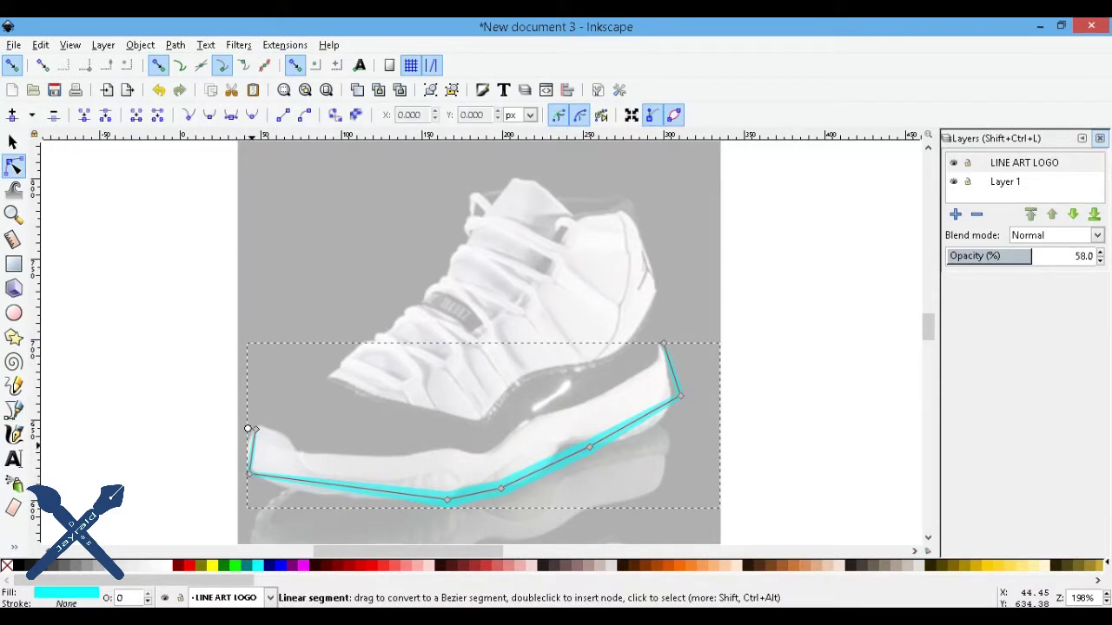
{"action": "left_click_drag", "start_coordinate": [289, 478], "coordinate": [299, 497]}
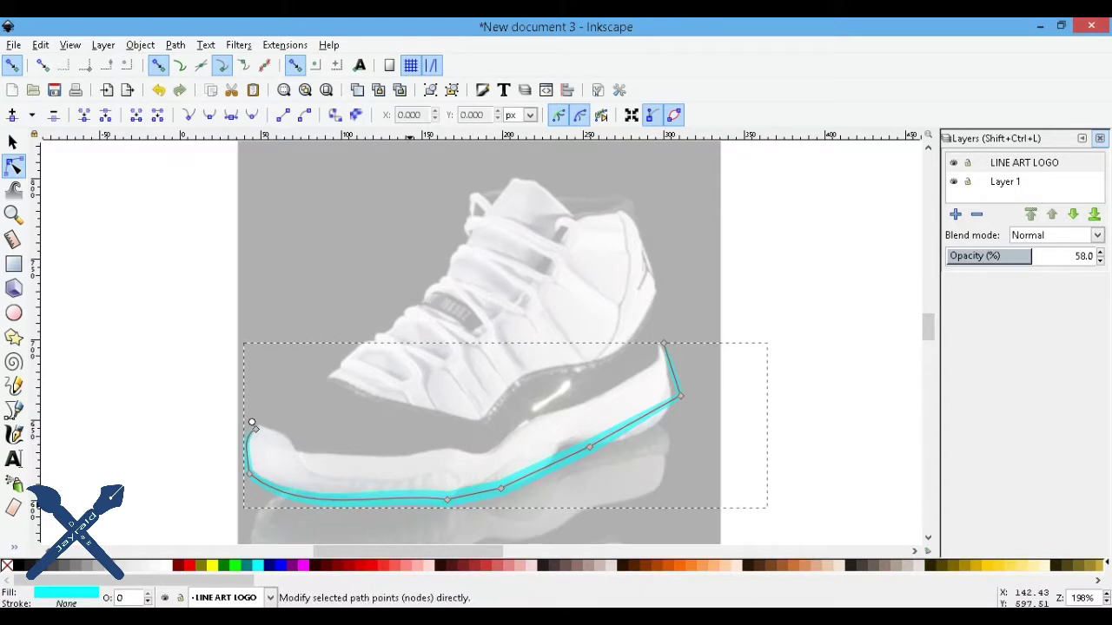
{"action": "left_click", "coordinate": [481, 495]}
{"action": "left_click_drag", "start_coordinate": [478, 494], "coordinate": [472, 489]}
Curve the sole's heel-side edges and smooth the curve at the toe end.
{"action": "left_click_drag", "start_coordinate": [589, 446], "coordinate": [574, 449]}
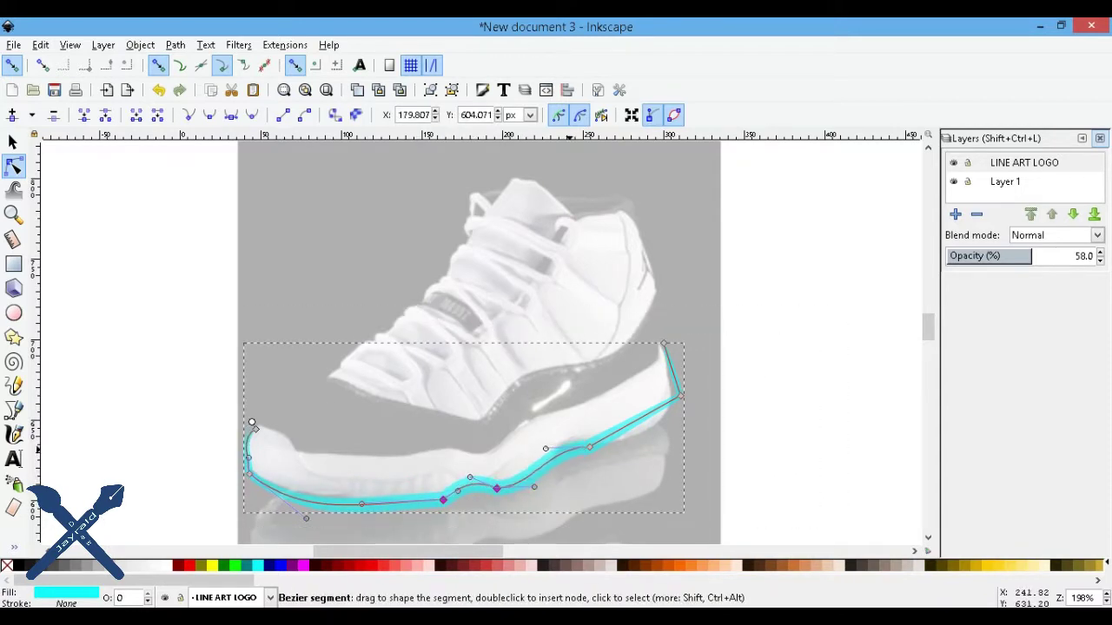
{"action": "left_click_drag", "start_coordinate": [625, 423], "coordinate": [621, 438]}
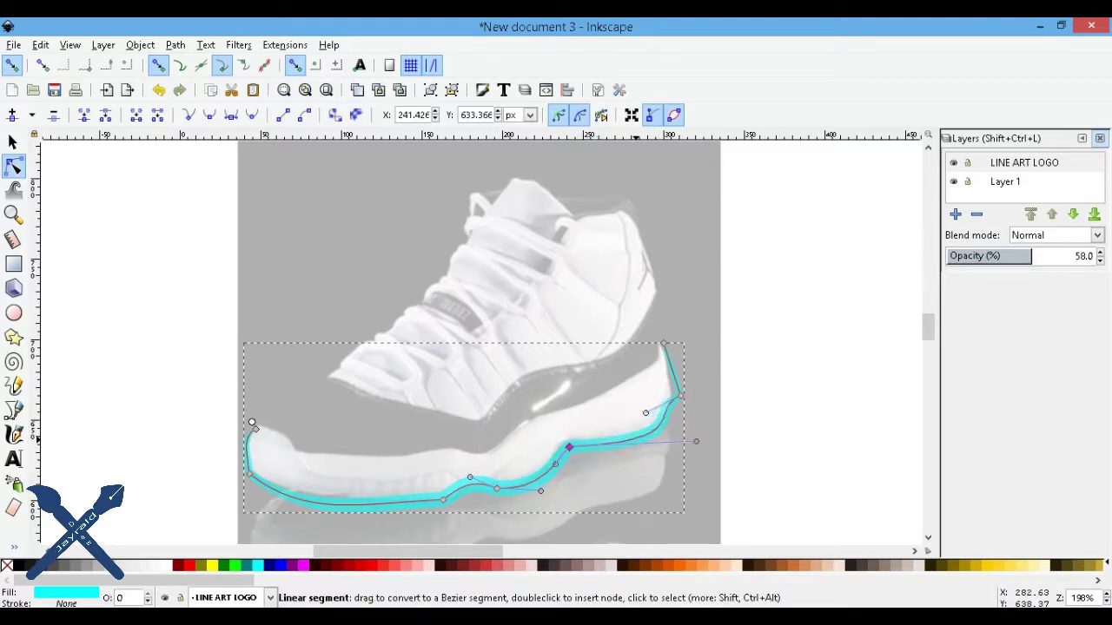
{"action": "left_click_drag", "start_coordinate": [678, 397], "coordinate": [674, 389]}
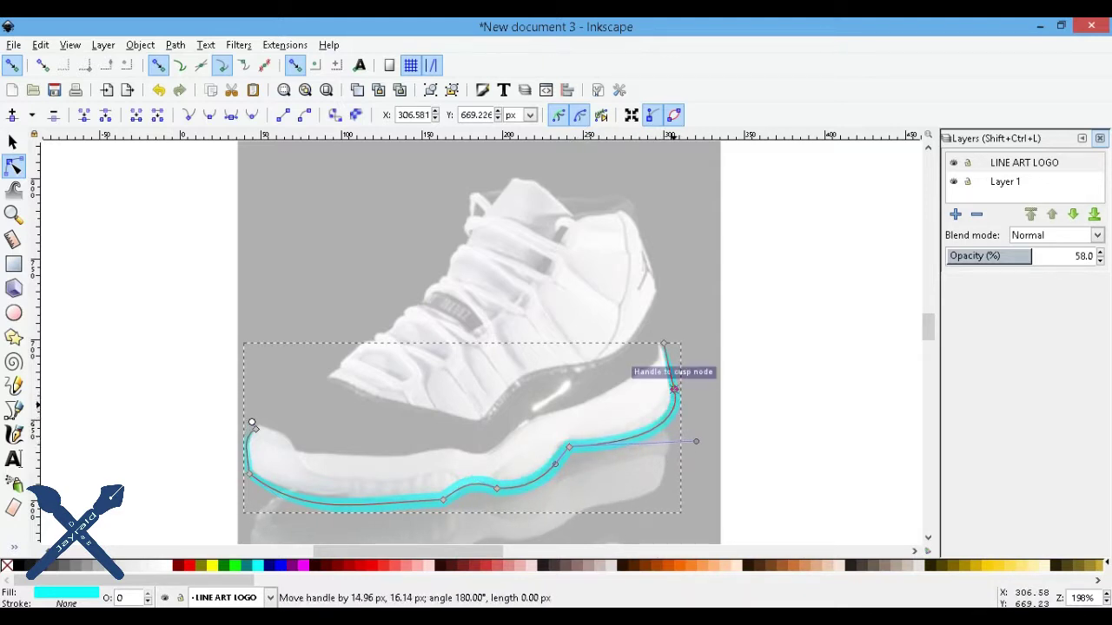
{"action": "left_click_drag", "start_coordinate": [695, 441], "coordinate": [699, 448]}
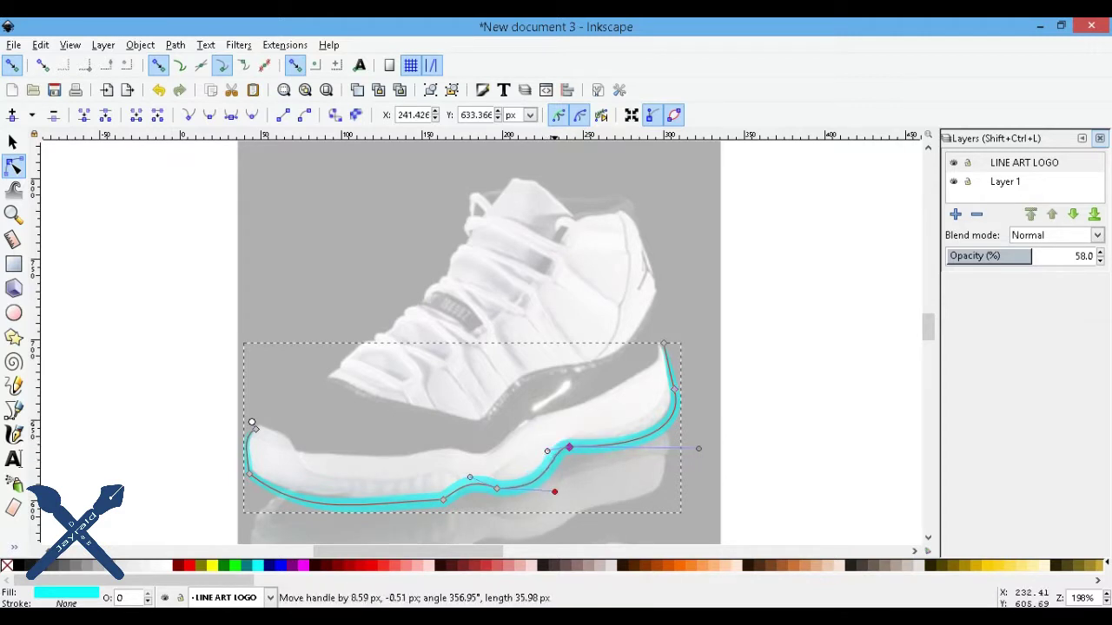
{"action": "left_click", "coordinate": [469, 481]}
{"action": "left_click", "coordinate": [455, 493]}
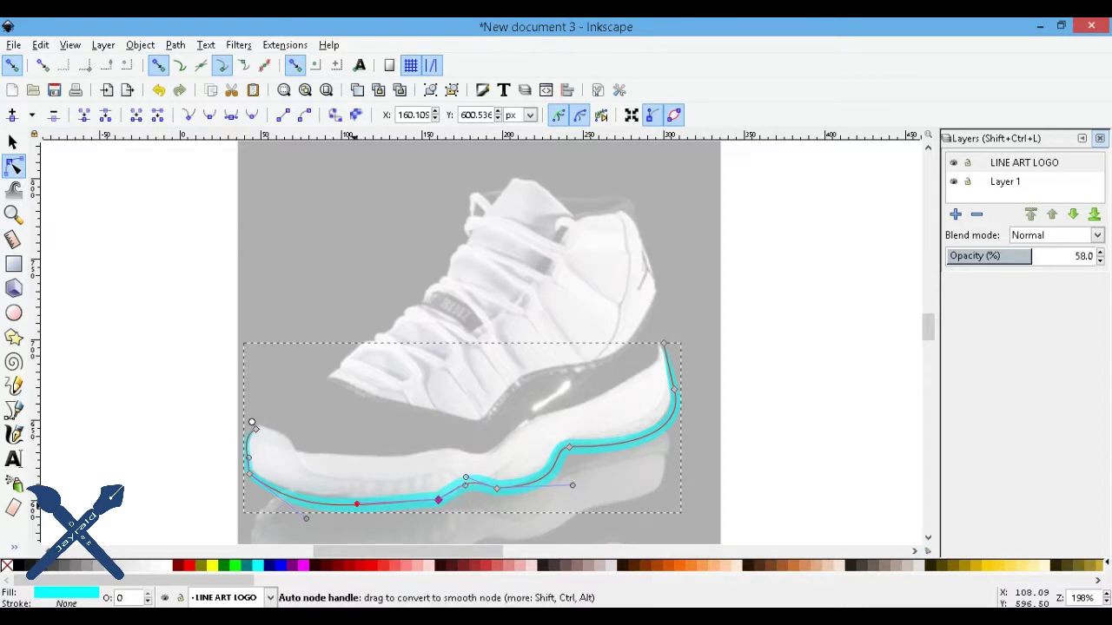
{"action": "left_click_drag", "start_coordinate": [252, 423], "coordinate": [252, 423]}
{"action": "key", "text": "Tab"}
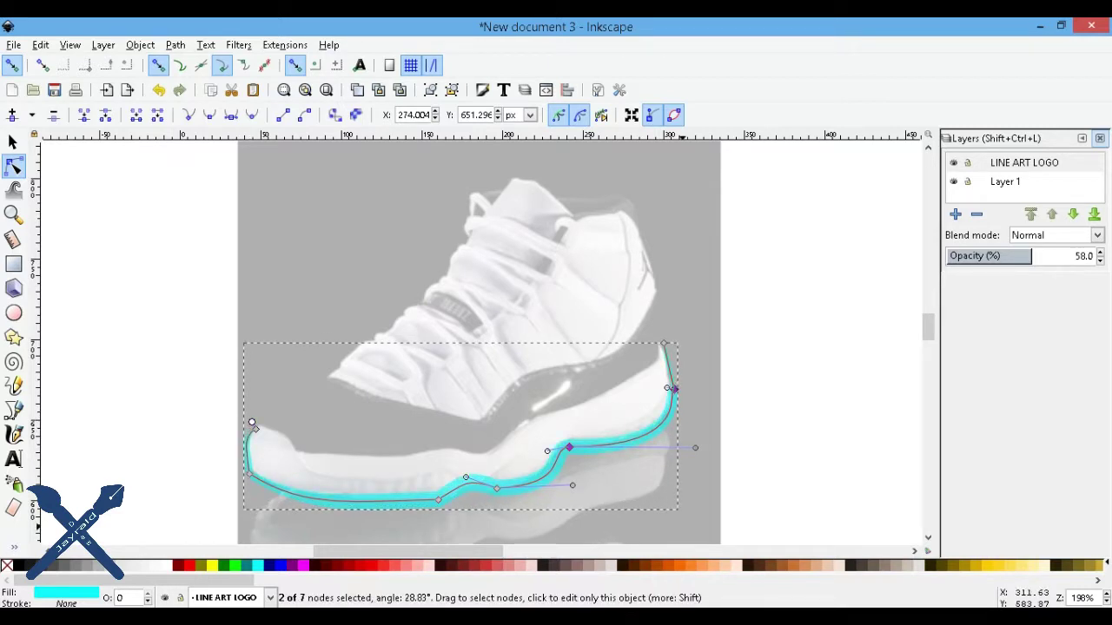
{"action": "left_click", "coordinate": [13, 410]}
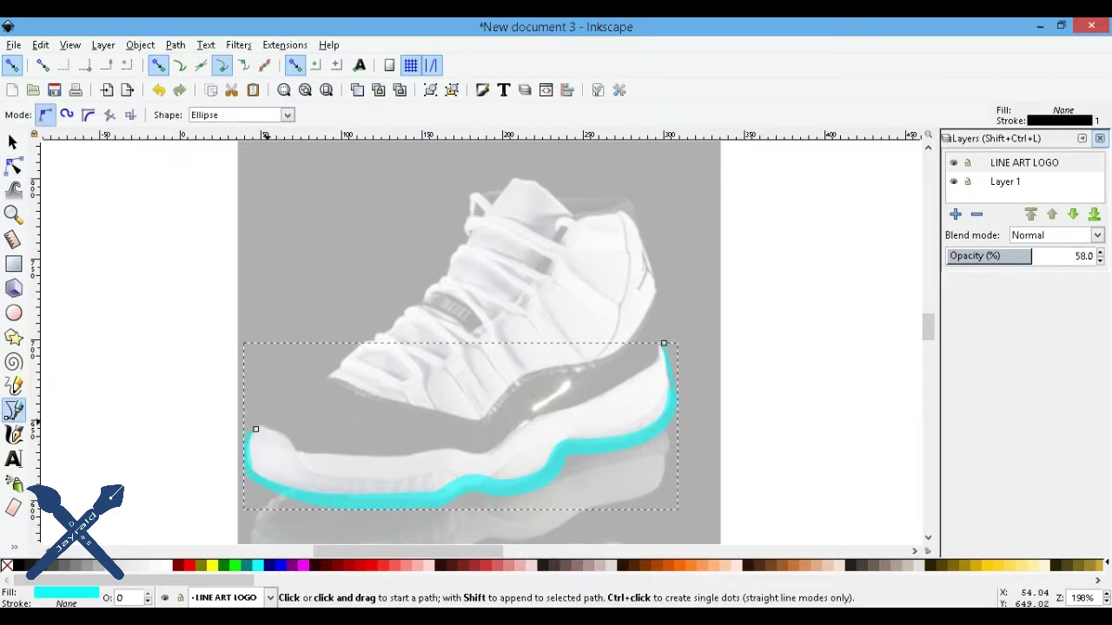
Draw a closed stroke along the sole's top edge from toe to heel top.
{"action": "left_click", "coordinate": [257, 429]}
{"action": "key", "text": "Escape"}
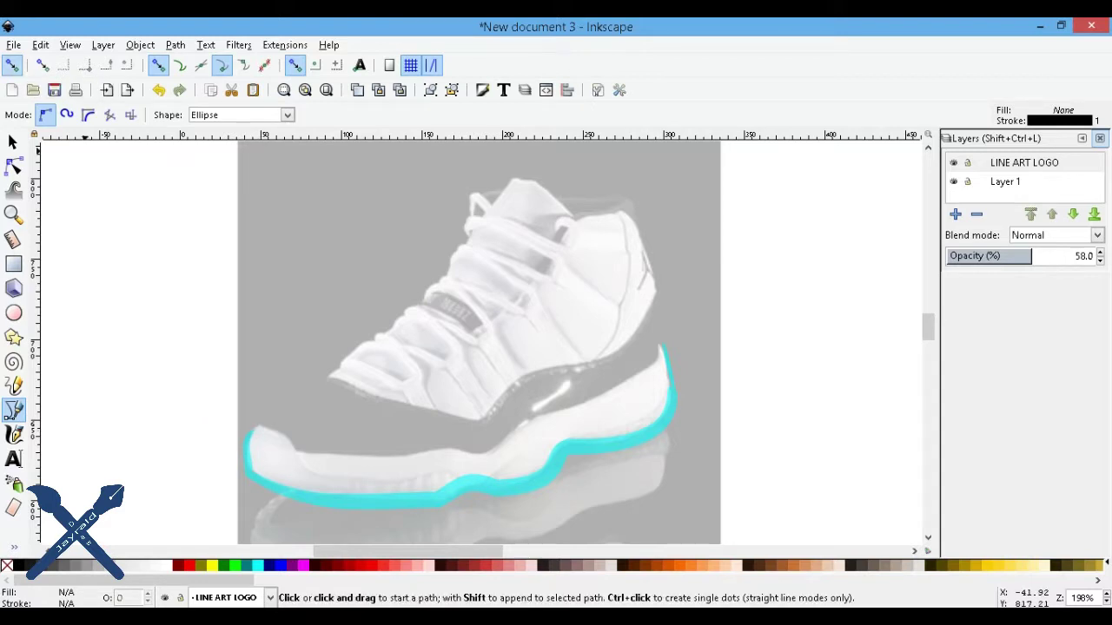
{"action": "left_click", "coordinate": [260, 422]}
{"action": "left_click", "coordinate": [471, 454]}
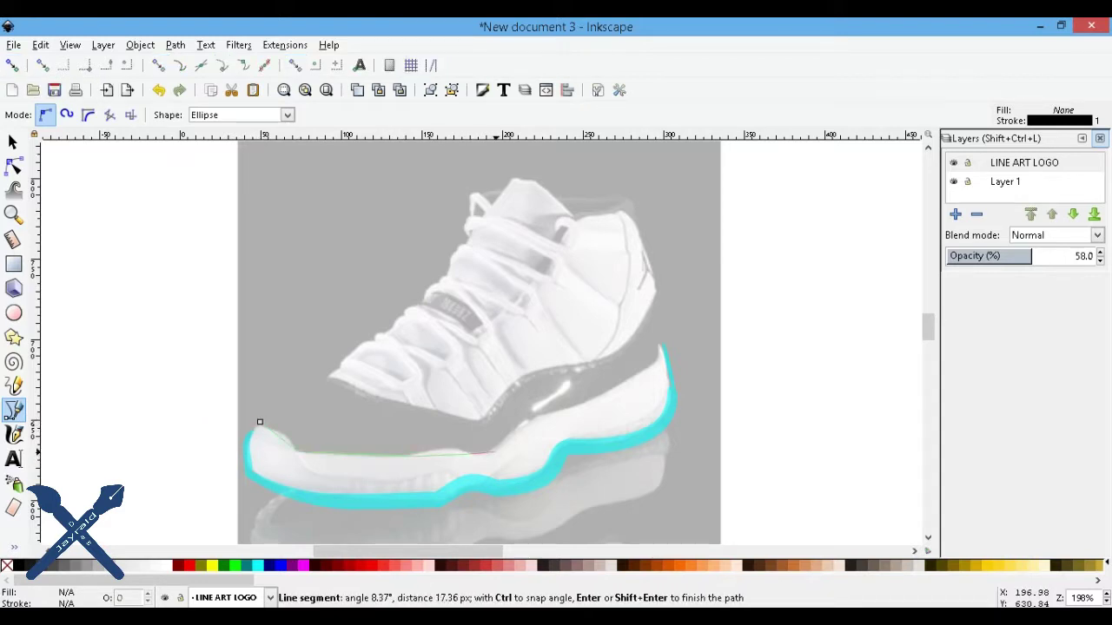
{"action": "left_click", "coordinate": [658, 295]}
{"action": "left_click", "coordinate": [260, 422]}
{"action": "left_click", "coordinate": [257, 565]}
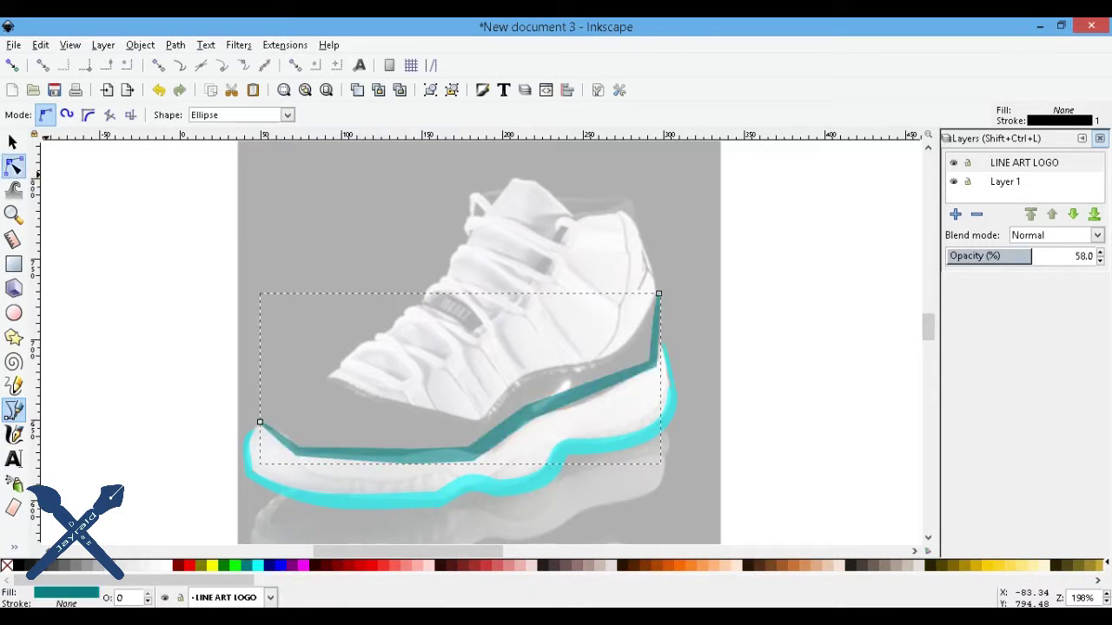
Bend the stroke's toe, bottom and heel segments into curves along the sole.
{"action": "left_click", "coordinate": [13, 165]}
{"action": "left_click_drag", "start_coordinate": [271, 431], "coordinate": [283, 433]}
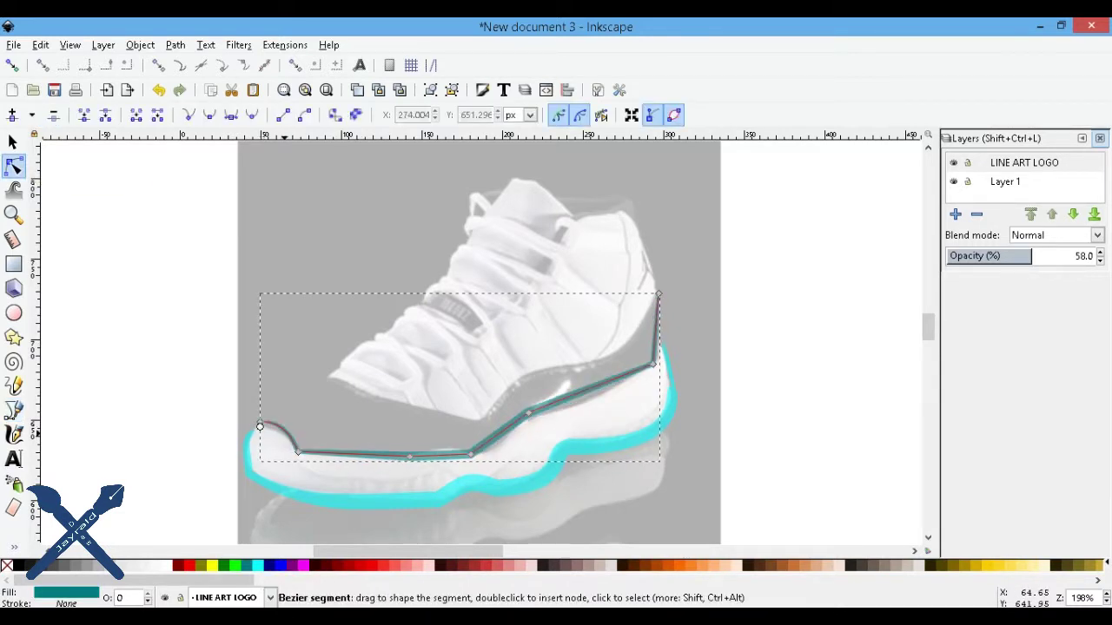
{"action": "left_click_drag", "start_coordinate": [442, 455], "coordinate": [553, 398]}
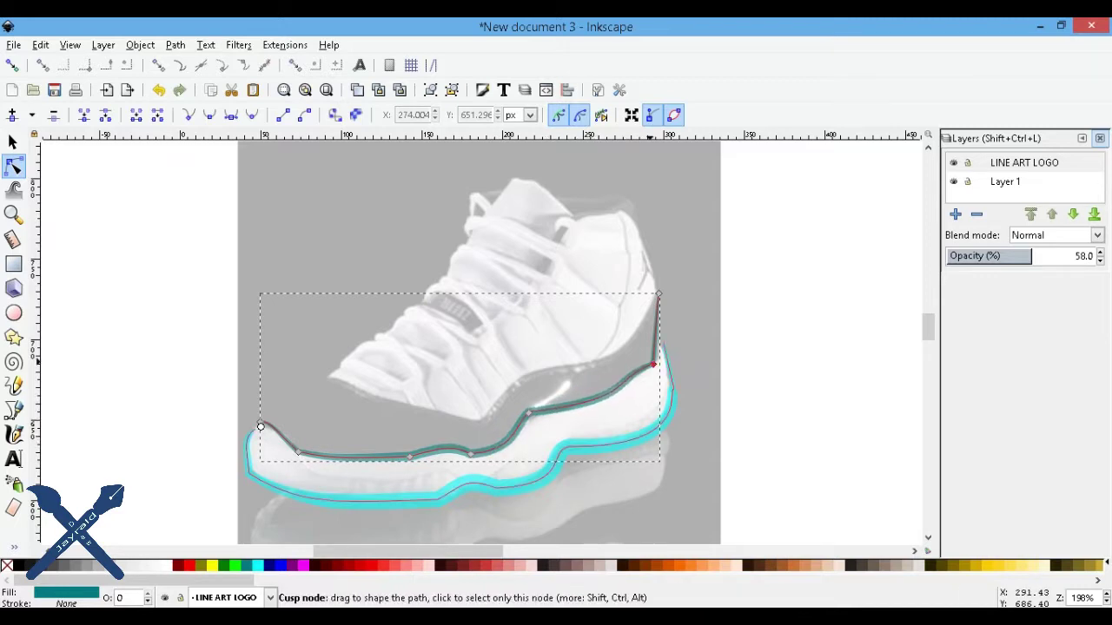
{"action": "left_click_drag", "start_coordinate": [664, 330], "coordinate": [662, 332]}
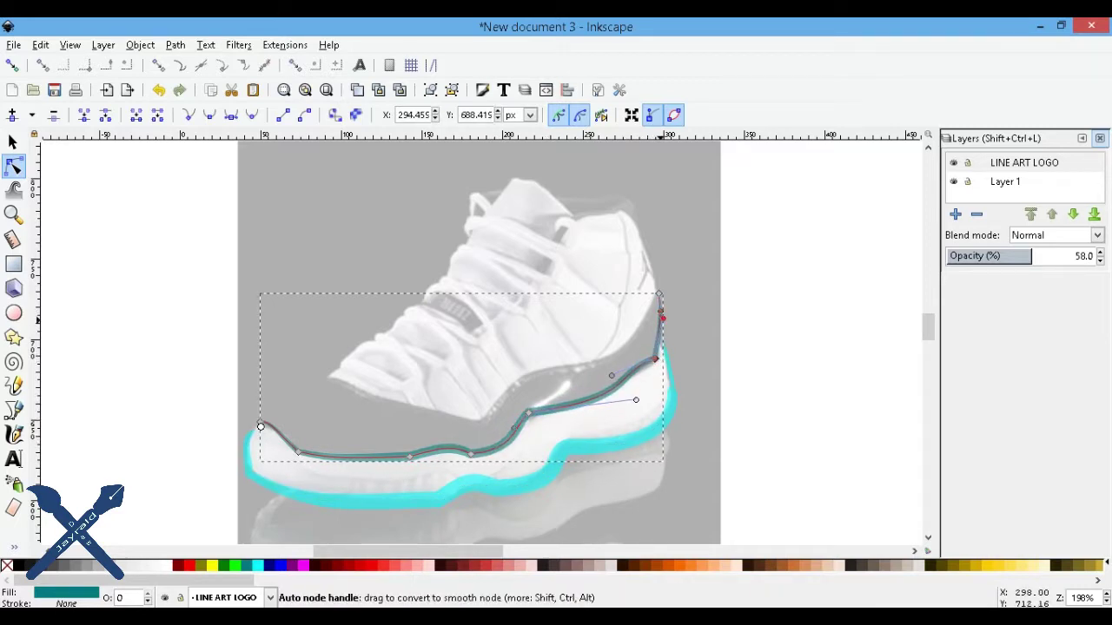
Fine-tune the stroke's end, middle and heel nodes to fit the sole edge.
{"action": "left_click", "coordinate": [261, 427]}
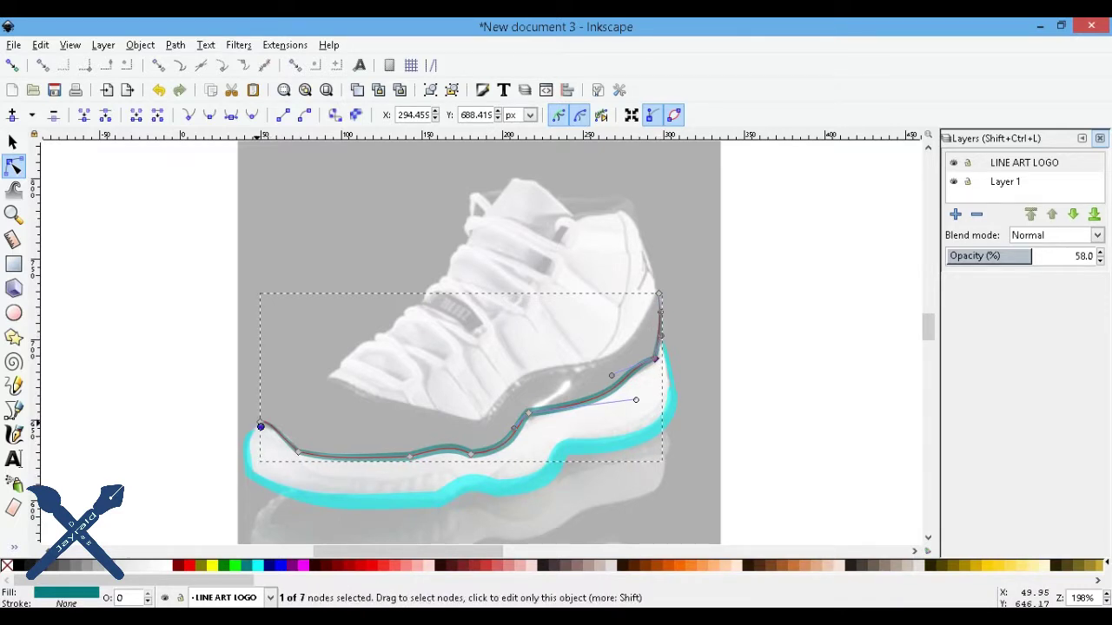
{"action": "key", "text": "s"}
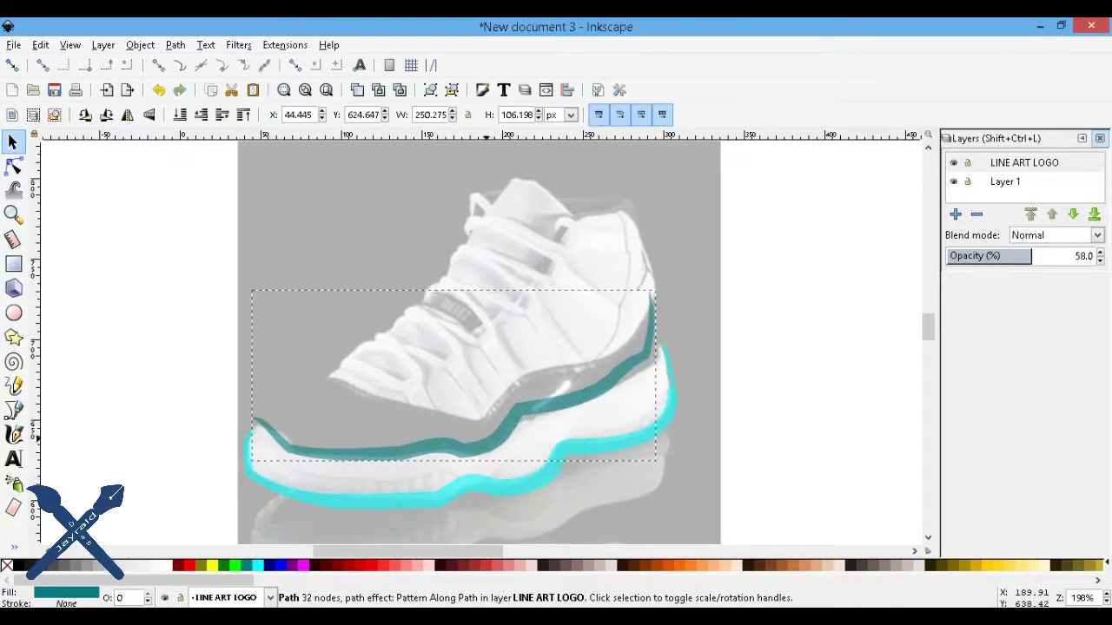
{"action": "key", "text": "n"}
{"action": "left_click_drag", "start_coordinate": [260, 429], "coordinate": [262, 426]}
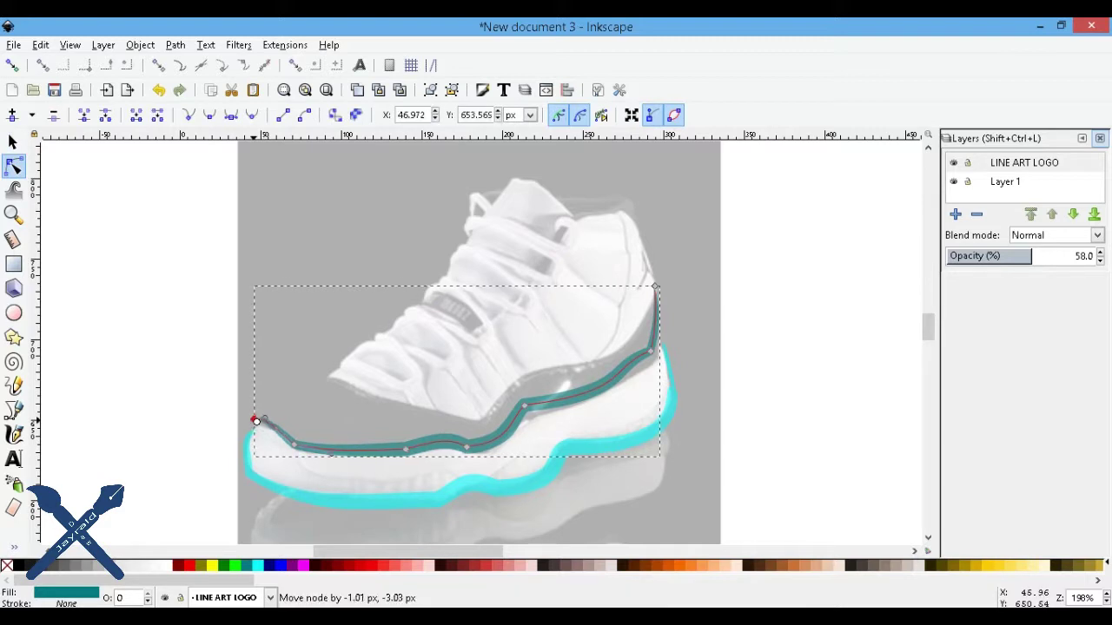
{"action": "left_click", "coordinate": [468, 447]}
{"action": "left_click_drag", "start_coordinate": [467, 448], "coordinate": [471, 446]}
{"action": "left_click_drag", "start_coordinate": [524, 406], "coordinate": [513, 428]}
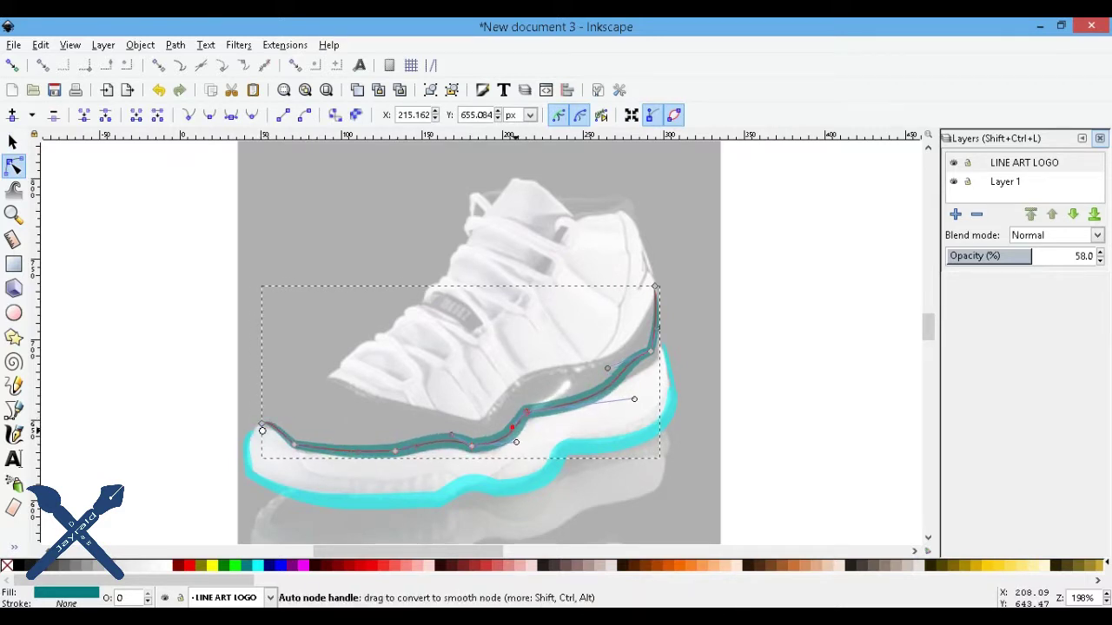
{"action": "mouse_move", "coordinate": [607, 368]}
{"action": "left_mouse_down"}
{"action": "mouse_move", "coordinate": [592, 374]}
{"action": "mouse_move", "coordinate": [676, 335]}
{"action": "left_mouse_up"}
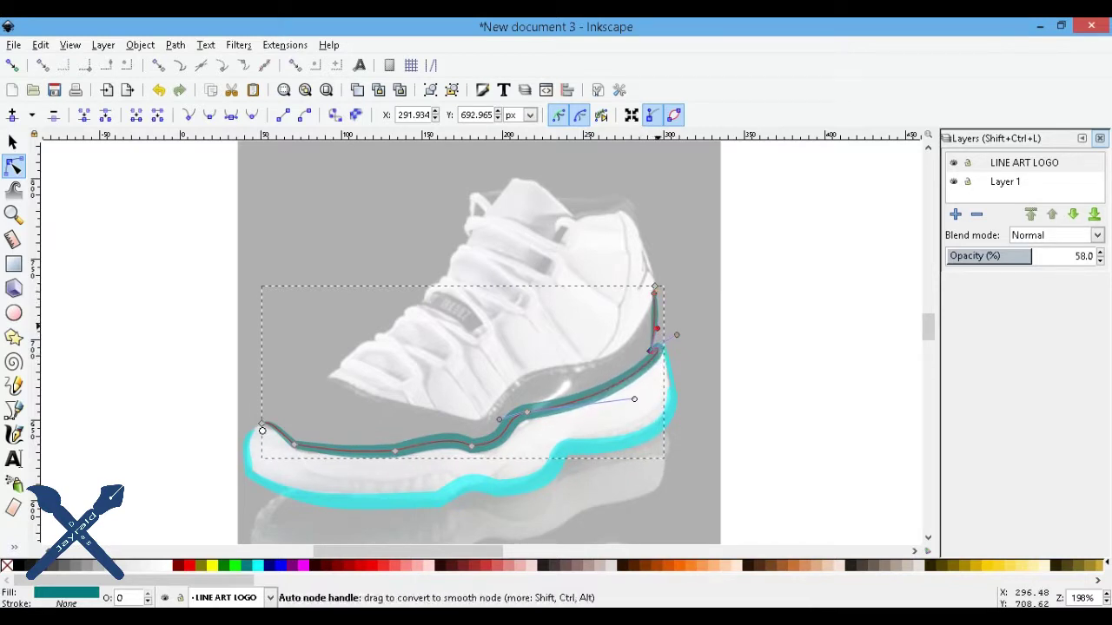
{"action": "left_click_drag", "start_coordinate": [650, 350], "coordinate": [662, 352]}
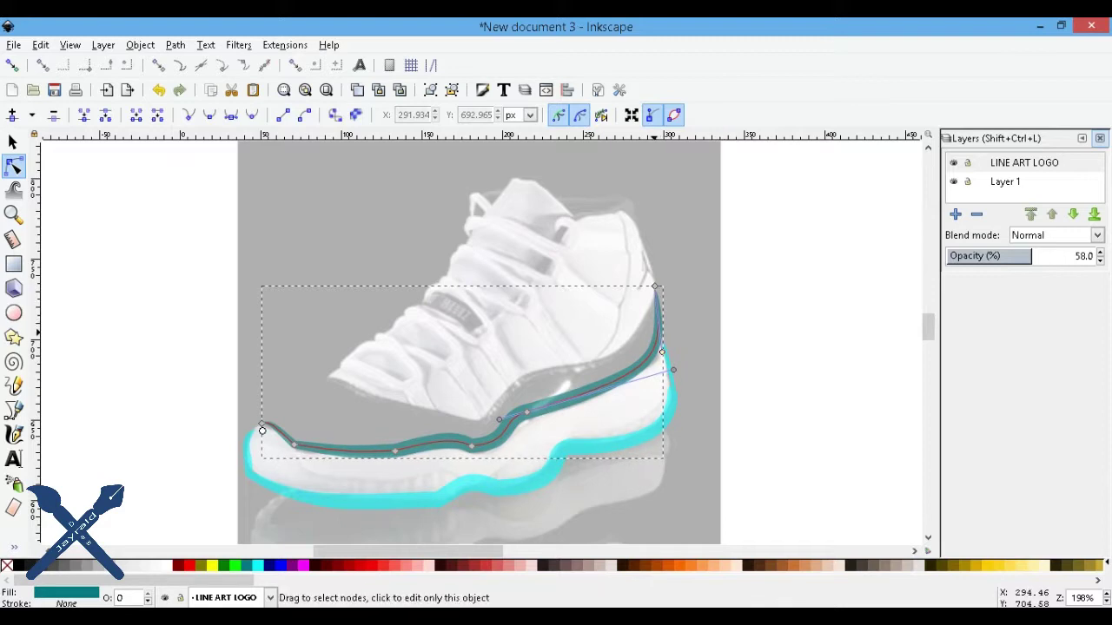
Draw a lime-green stroke up the front edge of the shoe's upper.
{"action": "key", "text": "s"}
{"action": "left_click", "coordinate": [522, 330]}
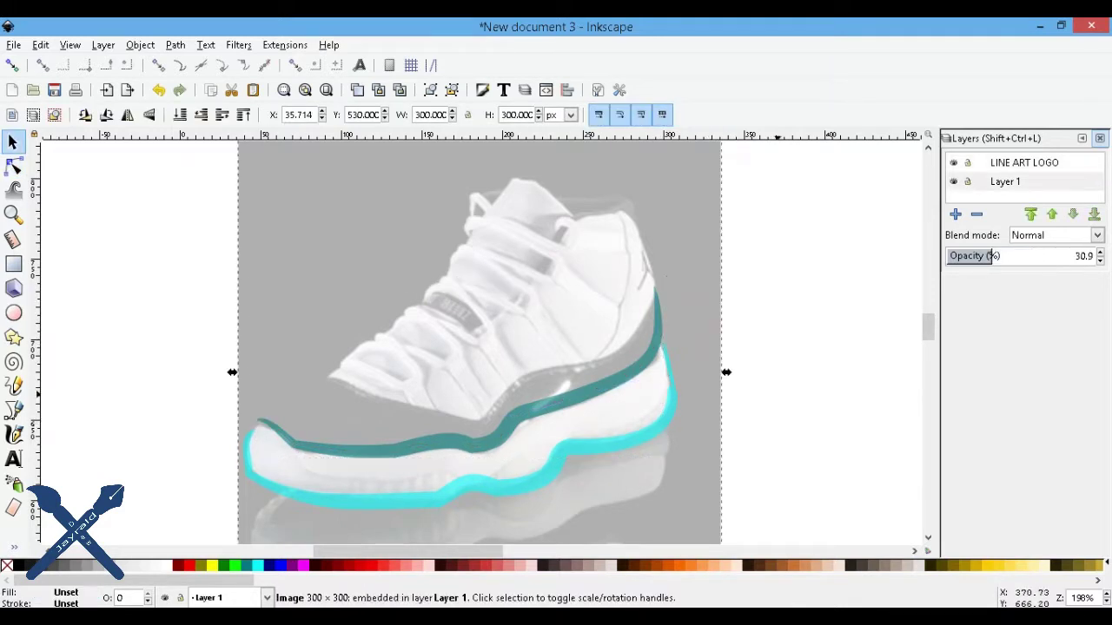
{"action": "left_click", "coordinate": [13, 410]}
{"action": "left_click", "coordinate": [278, 409]}
{"action": "left_click", "coordinate": [330, 376]}
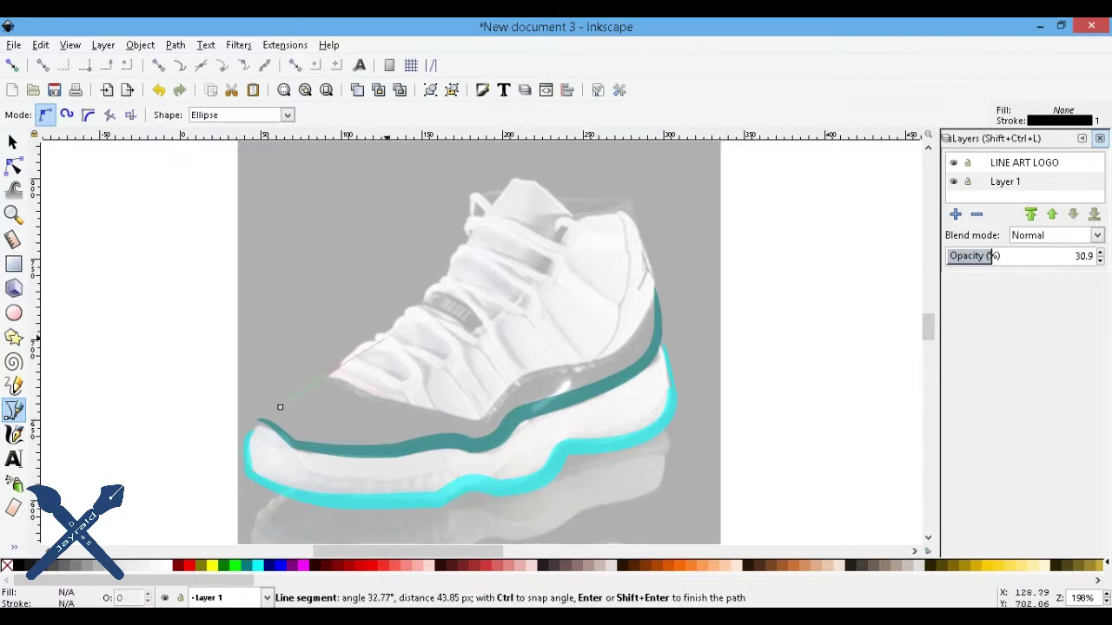
{"action": "key", "text": "Return"}
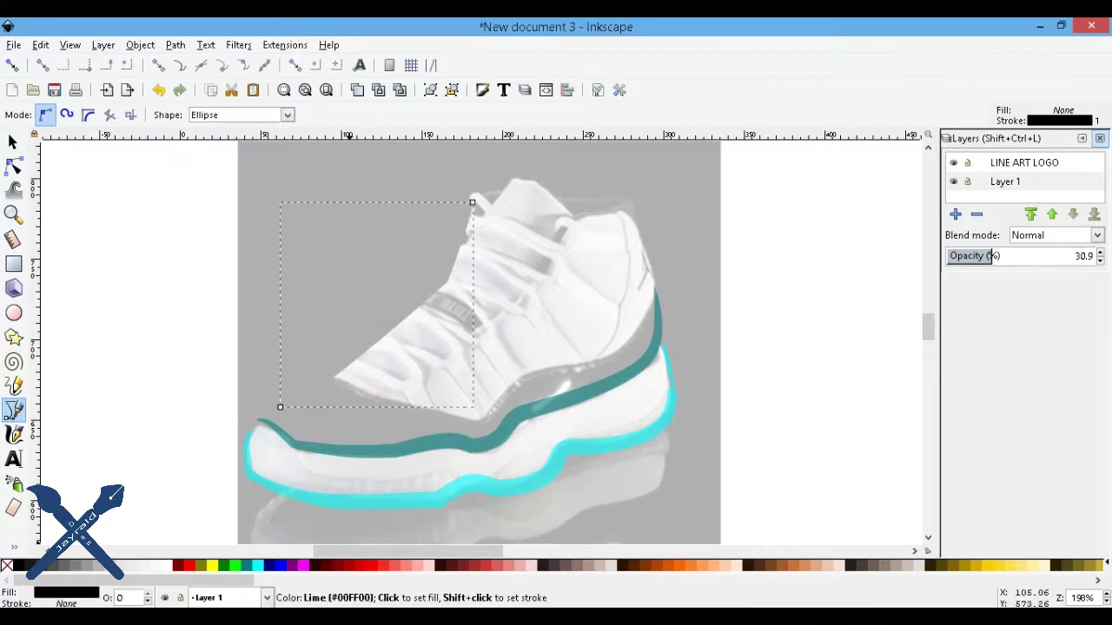
{"action": "left_click", "coordinate": [223, 566]}
Lower the photo layer opacity to 23.2, undoing a misplaced stroke move.
{"action": "mouse_move", "coordinate": [992, 255]}
{"action": "left_mouse_down"}
{"action": "mouse_move", "coordinate": [980, 255]}
{"action": "mouse_move", "coordinate": [1031, 255]}
{"action": "left_mouse_up"}
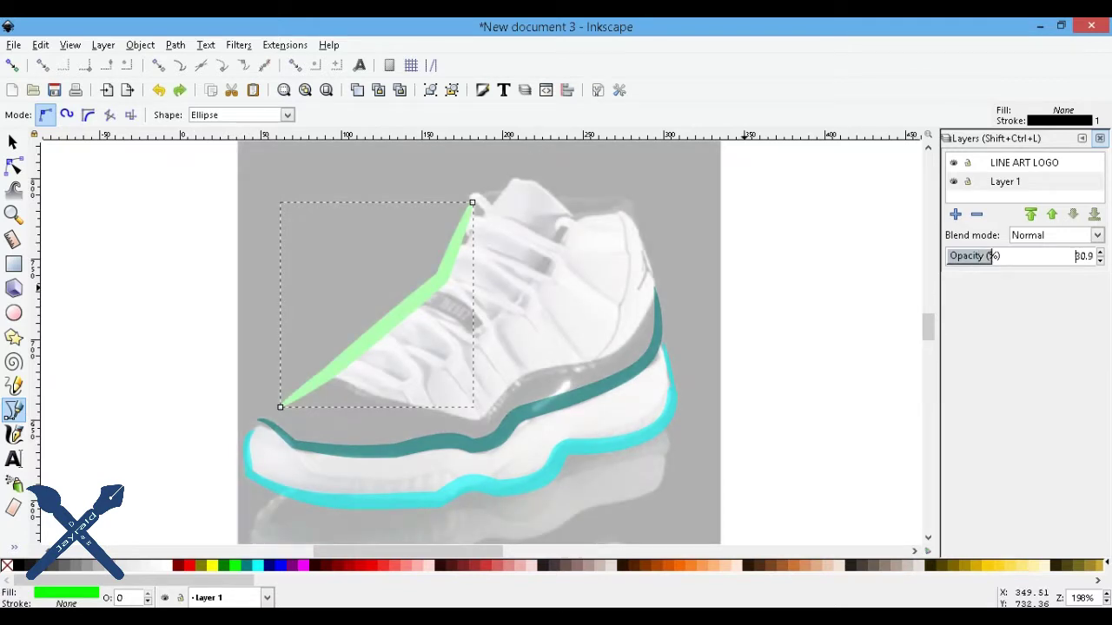
{"action": "left_click", "coordinate": [1024, 162]}
{"action": "left_click", "coordinate": [12, 141]}
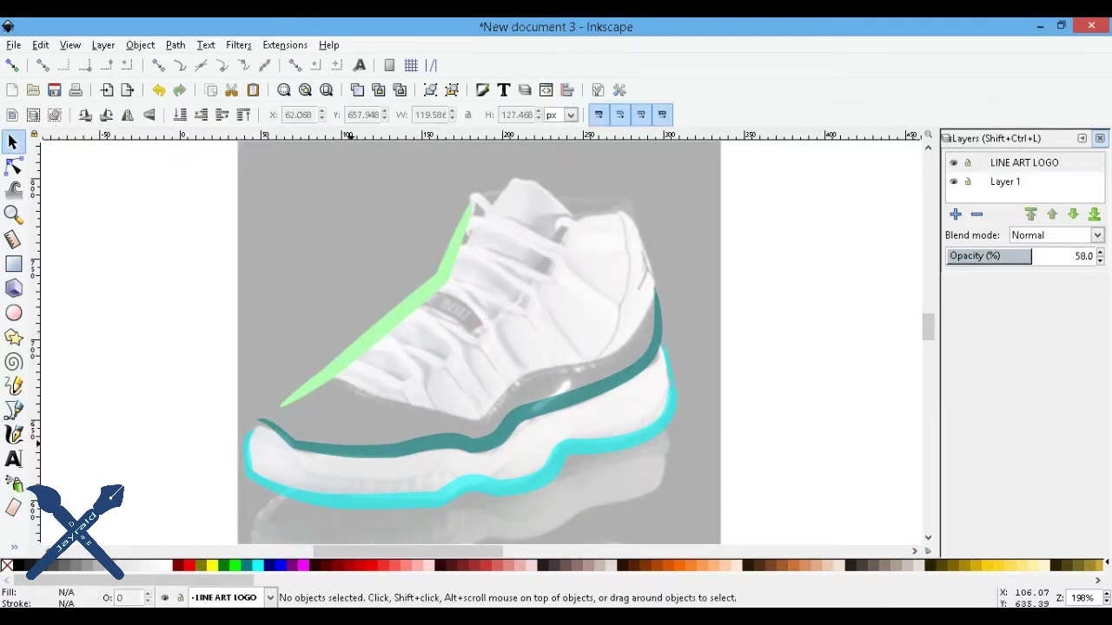
{"action": "left_click", "coordinate": [391, 321]}
{"action": "key", "text": "shift+Page_Up"}
{"action": "key", "text": "ctrl+z"}
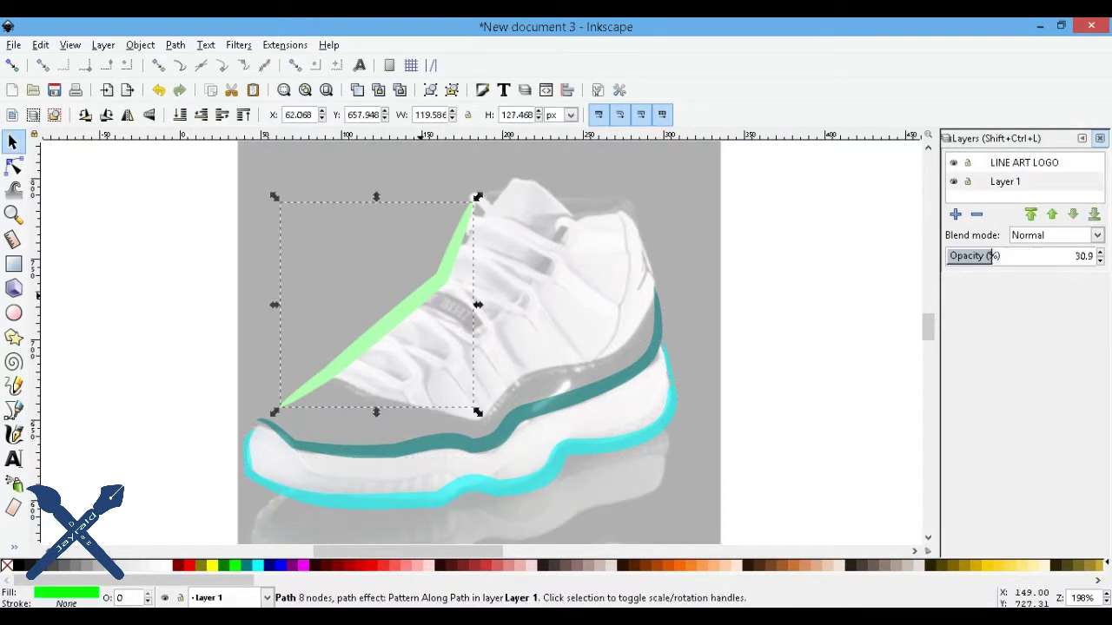
{"action": "key", "text": "ctrl+z"}
{"action": "key", "text": "ctrl+z"}
{"action": "left_click_drag", "start_coordinate": [988, 255], "coordinate": [1047, 255]}
{"action": "left_click", "coordinate": [1005, 181]}
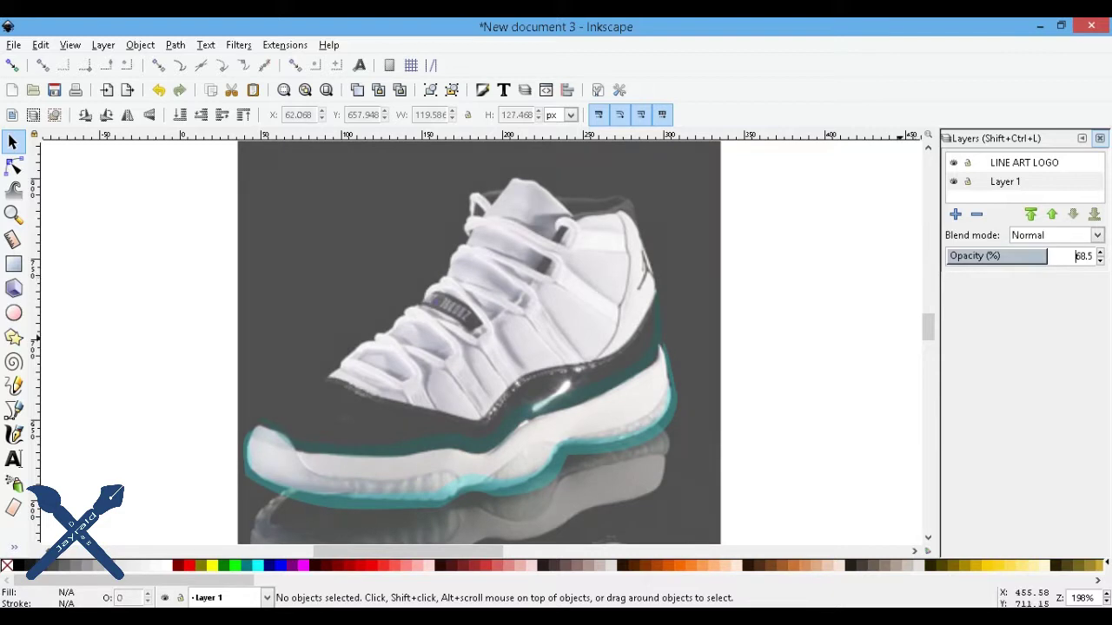
{"action": "left_click", "coordinate": [1024, 162]}
Redraw the front-upper stroke in bright green and simplify it into smooth curves.
{"action": "left_click", "coordinate": [467, 231]}
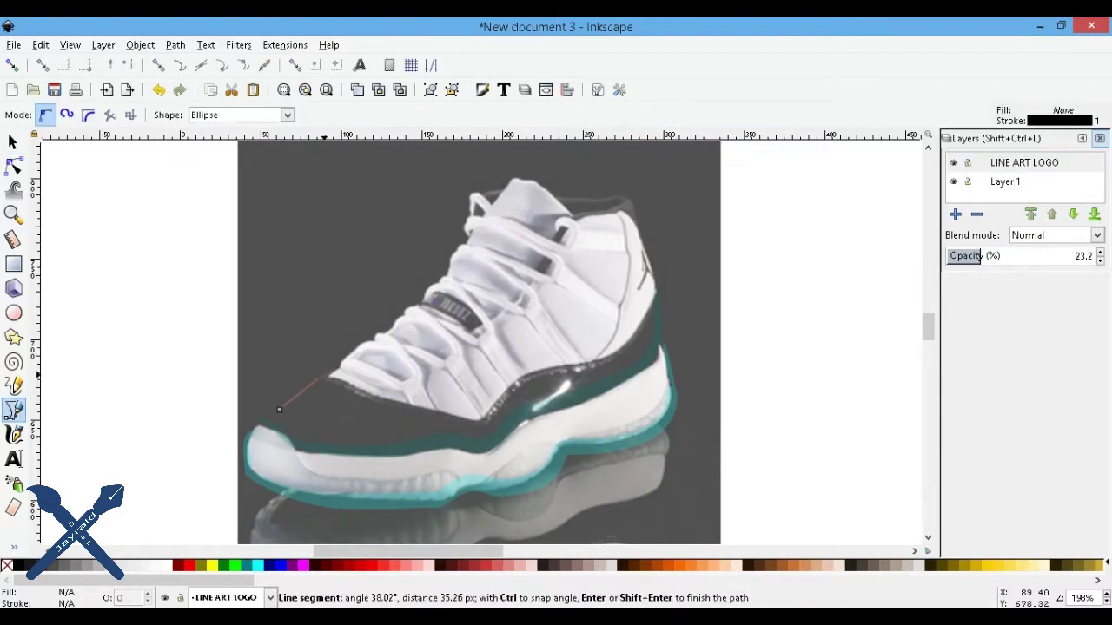
{"action": "left_click", "coordinate": [279, 409]}
{"action": "key", "text": "Return"}
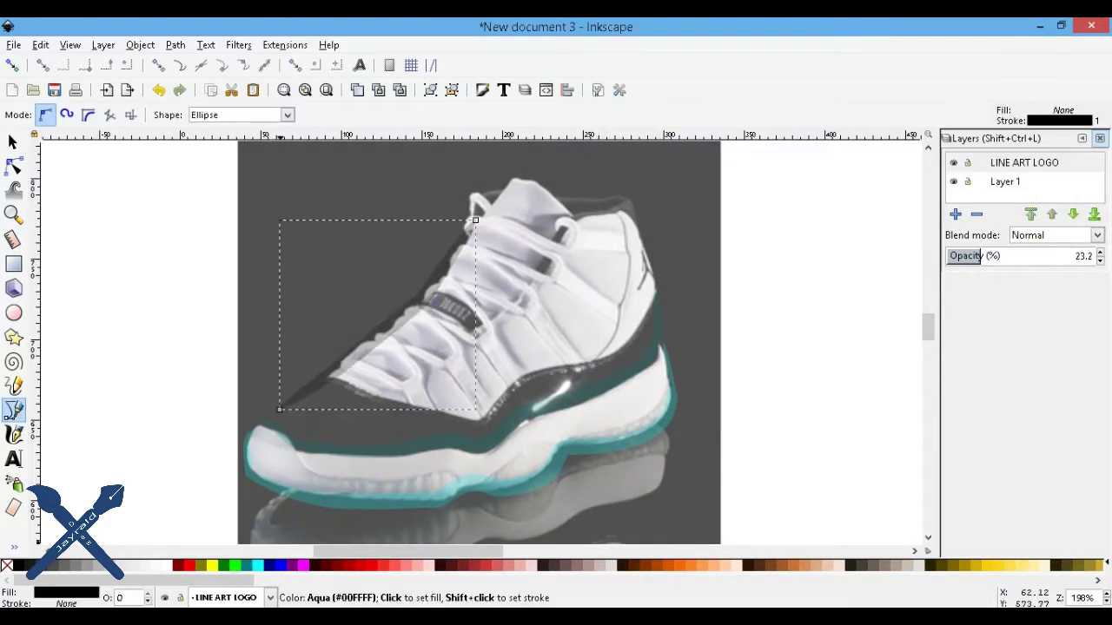
{"action": "left_click", "coordinate": [223, 566]}
{"action": "key", "text": "n"}
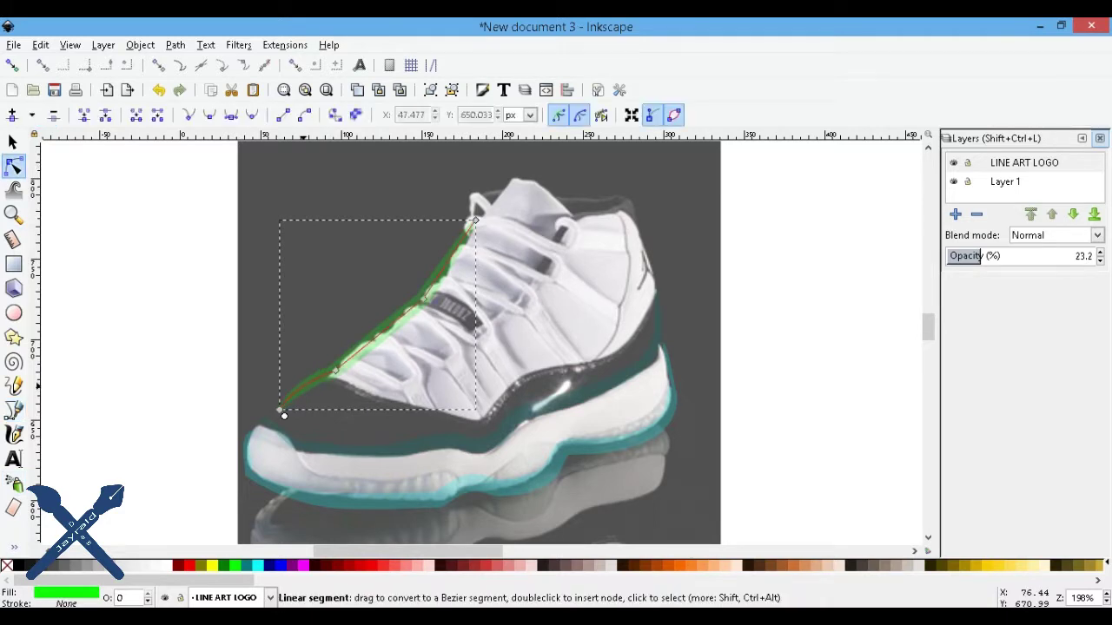
{"action": "left_click_drag", "start_coordinate": [279, 410], "coordinate": [277, 415]}
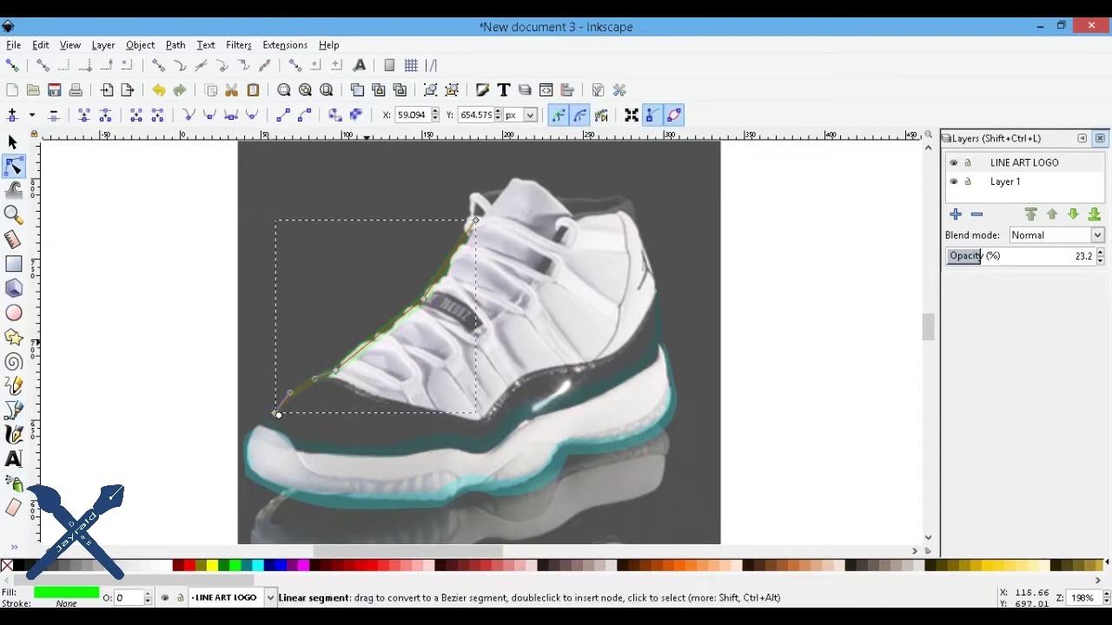
{"action": "key", "text": "ctrl+l"}
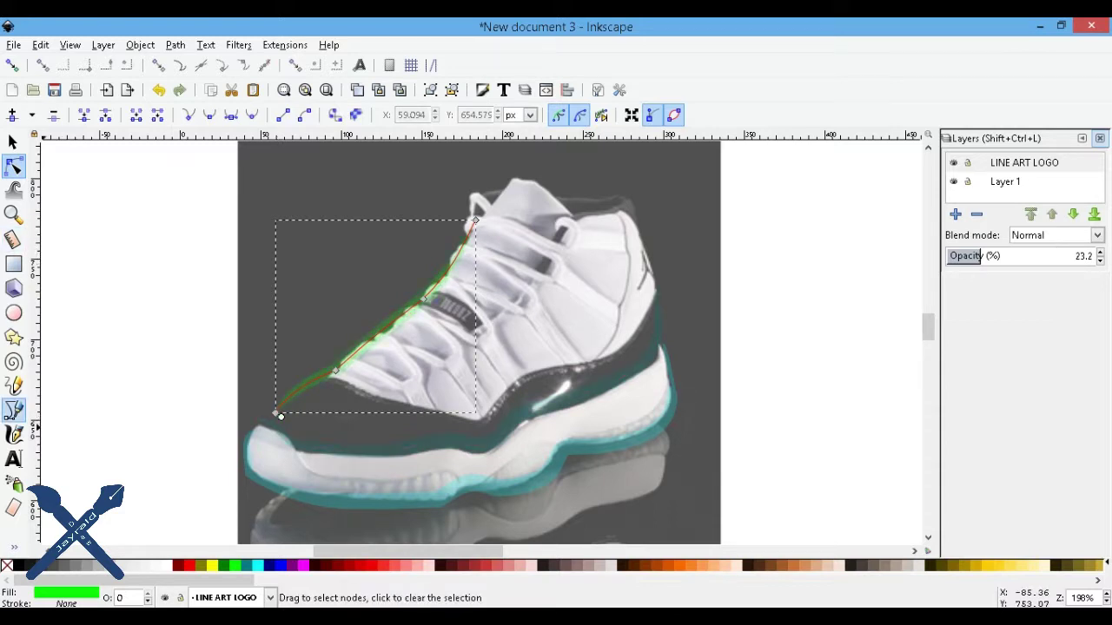
Draw a four-point stroke along the upper's lower edge toward the heel.
{"action": "key", "text": "b"}
{"action": "left_click", "coordinate": [351, 382]}
{"action": "left_click", "coordinate": [443, 415]}
{"action": "left_click", "coordinate": [563, 378]}
{"action": "double_click", "coordinate": [641, 324]}
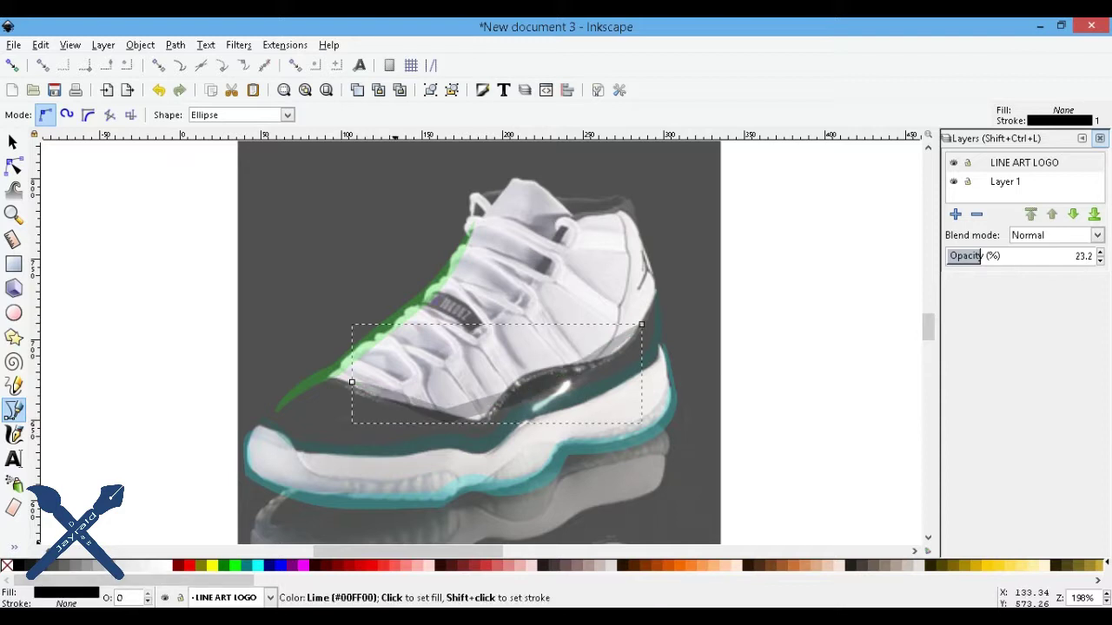
Colour the lower-edge stroke green and bend it into curves following the shoe.
{"action": "left_click", "coordinate": [223, 566]}
{"action": "key", "text": "n"}
{"action": "left_click_drag", "start_coordinate": [983, 255], "coordinate": [1011, 255]}
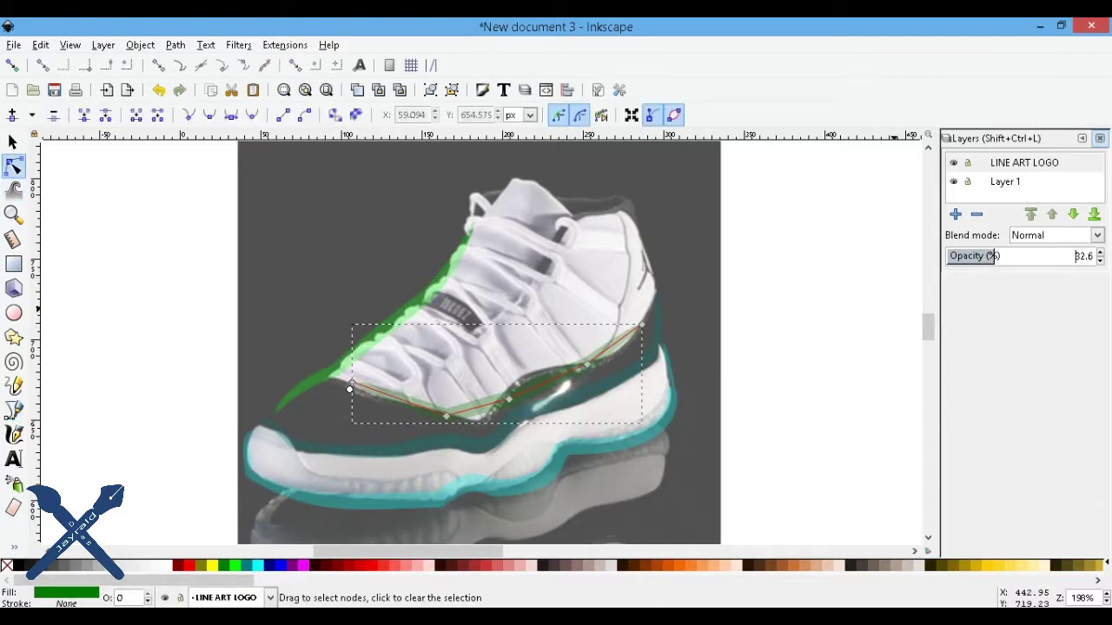
{"action": "left_click_drag", "start_coordinate": [388, 400], "coordinate": [395, 408]}
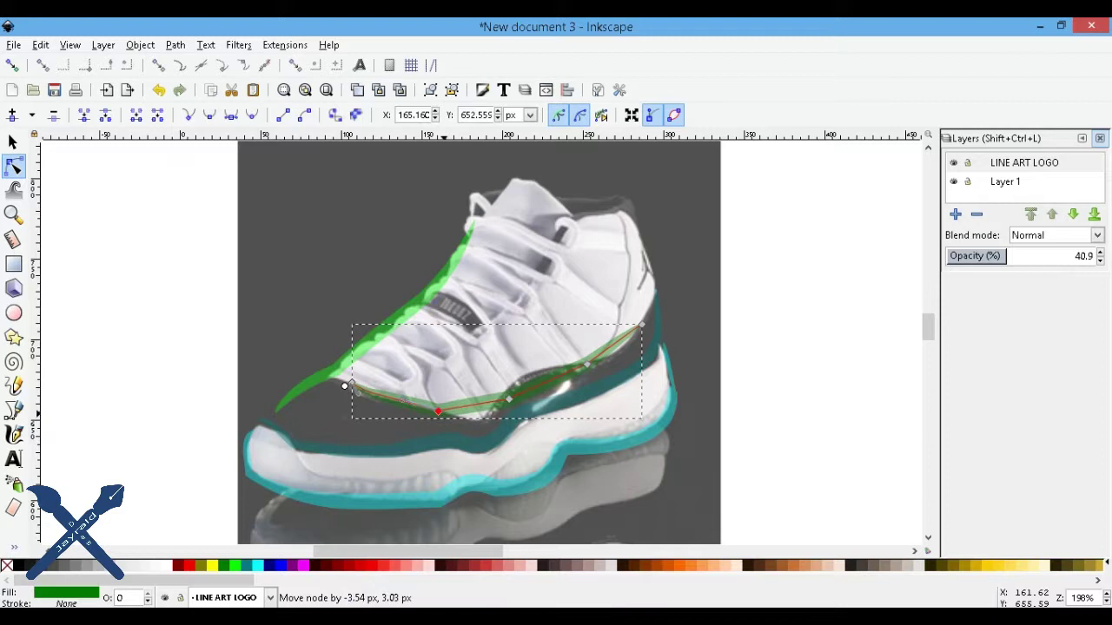
{"action": "mouse_move", "coordinate": [487, 406]}
{"action": "left_mouse_down"}
{"action": "mouse_move", "coordinate": [533, 384]}
{"action": "mouse_move", "coordinate": [532, 357]}
{"action": "left_mouse_up"}
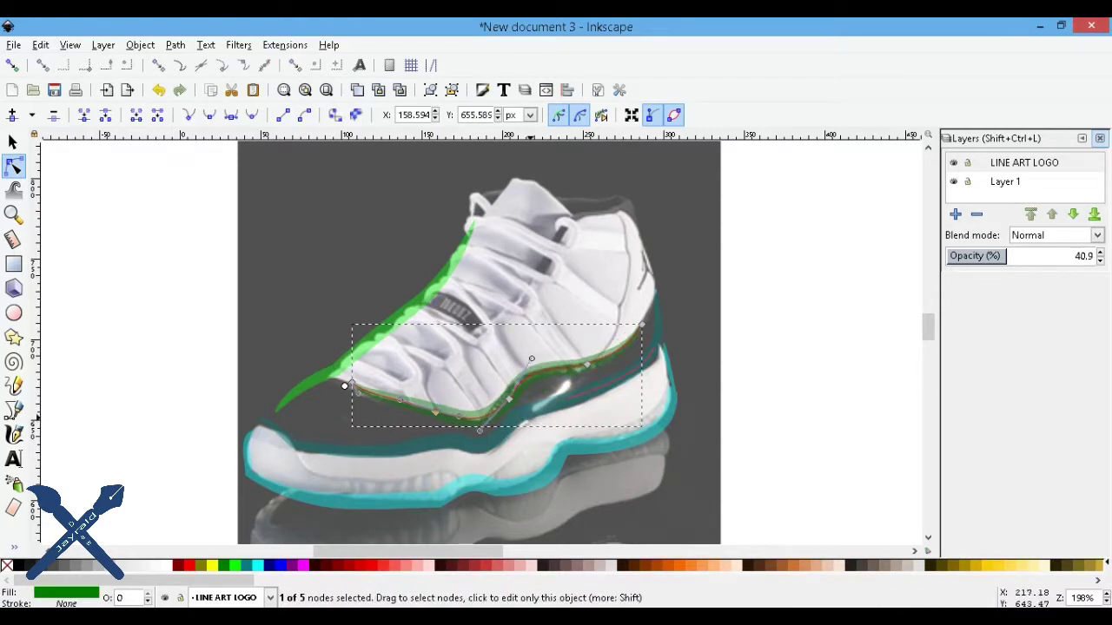
Draw a diagonal stroke across the upper and curve it with an added middle node.
{"action": "left_click", "coordinate": [13, 408]}
{"action": "left_click", "coordinate": [407, 379]}
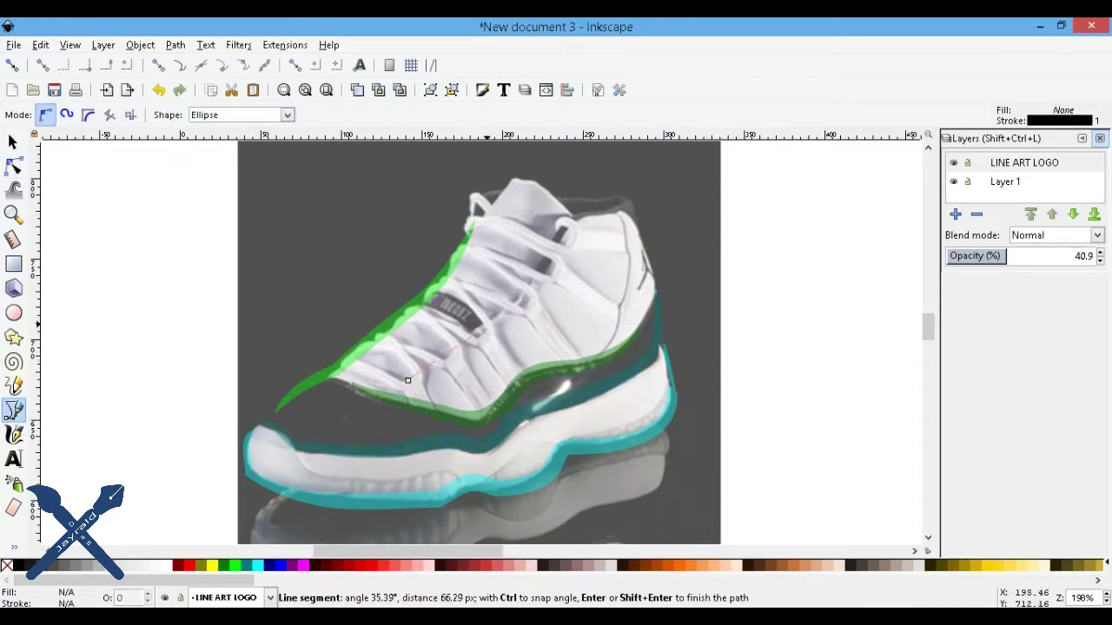
{"action": "double_click", "coordinate": [559, 237]}
{"action": "key", "text": "n"}
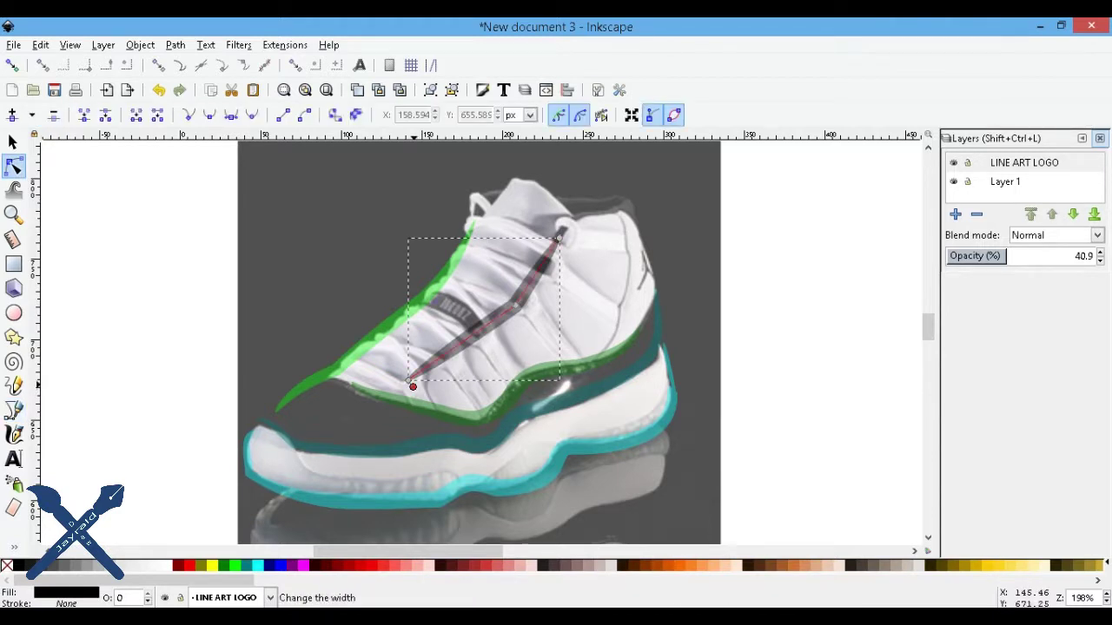
{"action": "left_click_drag", "start_coordinate": [483, 328], "coordinate": [499, 327]}
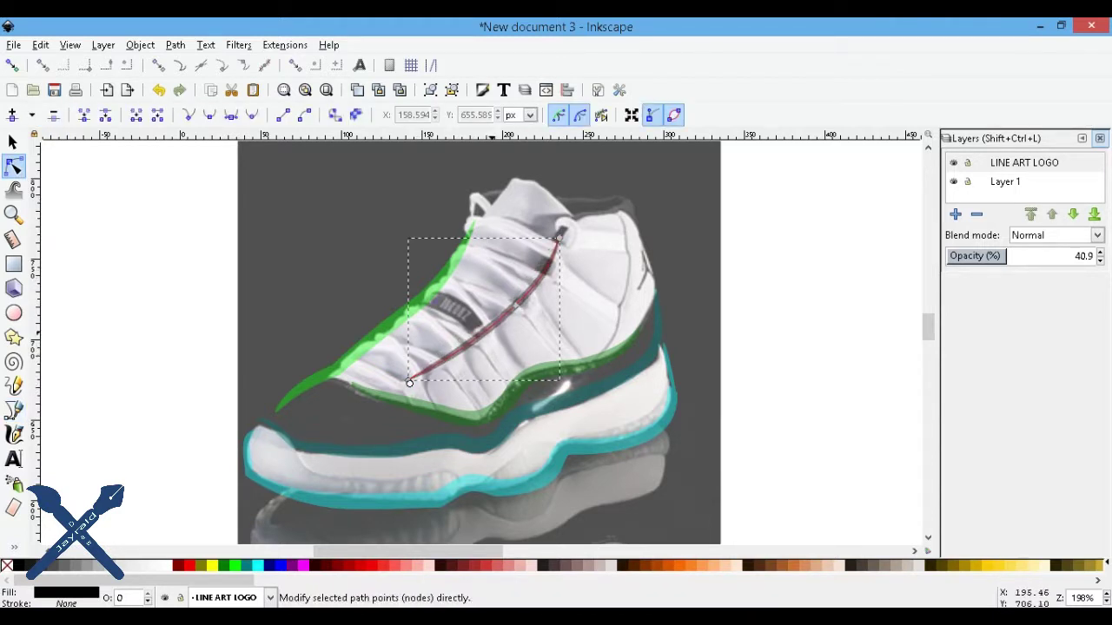
{"action": "double_click", "coordinate": [516, 305]}
{"action": "left_click_drag", "start_coordinate": [550, 273], "coordinate": [540, 289]}
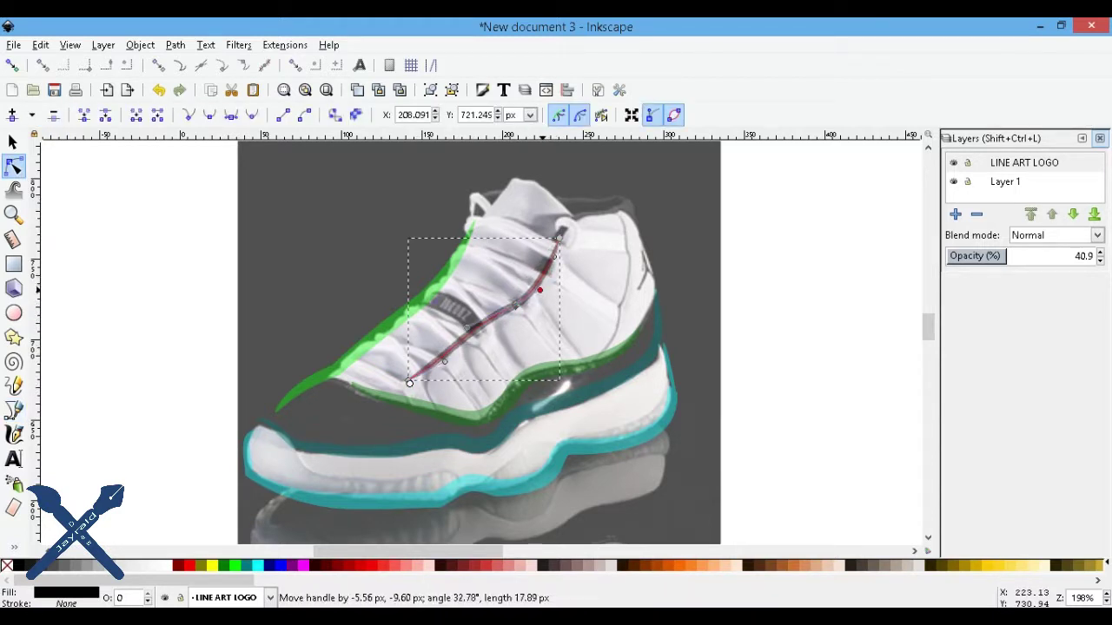
{"action": "left_click_drag", "start_coordinate": [444, 362], "coordinate": [411, 386]}
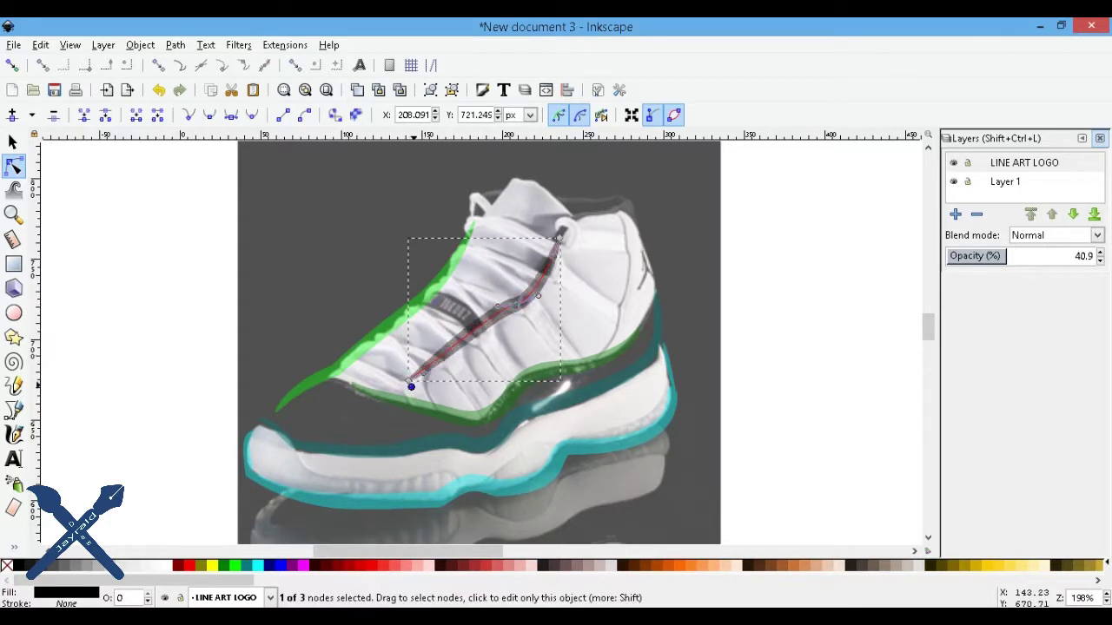
{"action": "left_click", "coordinate": [14, 409]}
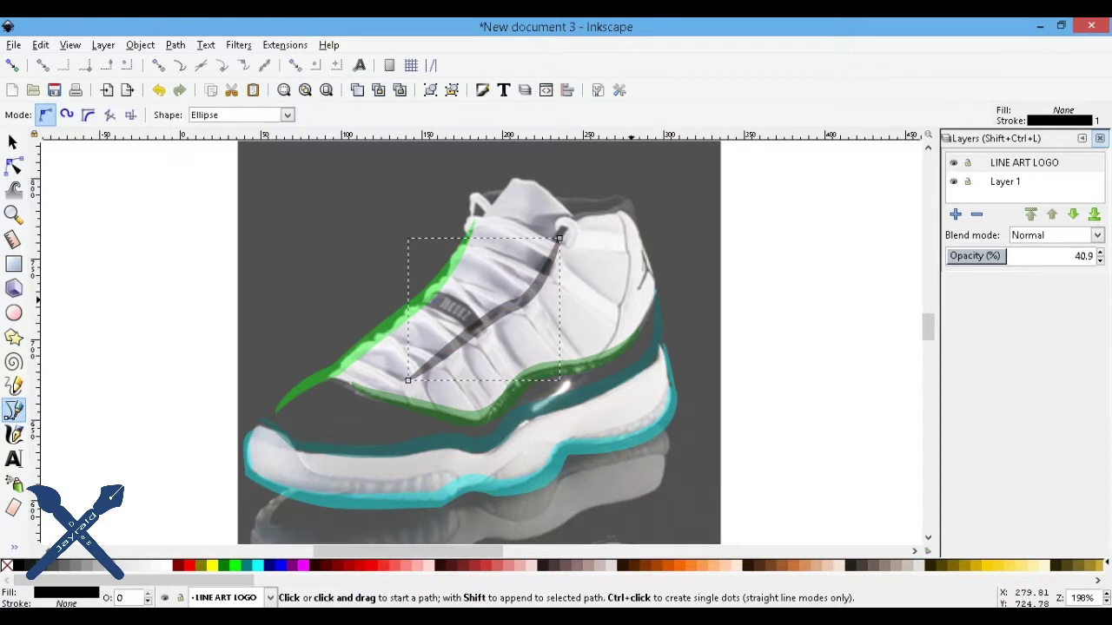
Draw a closed stroke along the collar top and arch it into a curve.
{"action": "left_click", "coordinate": [480, 198]}
{"action": "left_click", "coordinate": [559, 226]}
{"action": "left_click", "coordinate": [481, 198]}
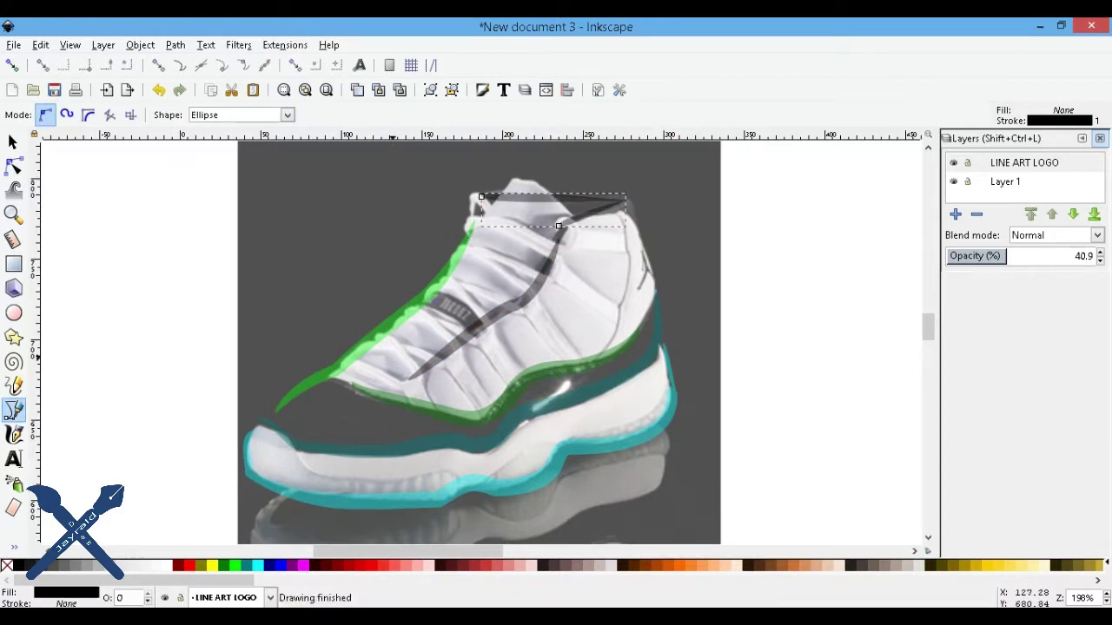
{"action": "left_click", "coordinate": [13, 165]}
{"action": "mouse_move", "coordinate": [553, 199]}
{"action": "left_mouse_down"}
{"action": "mouse_move", "coordinate": [564, 184]}
{"action": "mouse_move", "coordinate": [643, 198]}
{"action": "mouse_move", "coordinate": [614, 210]}
{"action": "mouse_move", "coordinate": [527, 175]}
{"action": "left_mouse_up"}
{"action": "mouse_move", "coordinate": [647, 205]}
{"action": "left_mouse_down"}
{"action": "mouse_move", "coordinate": [636, 185]}
{"action": "mouse_move", "coordinate": [632, 193]}
{"action": "left_mouse_up"}
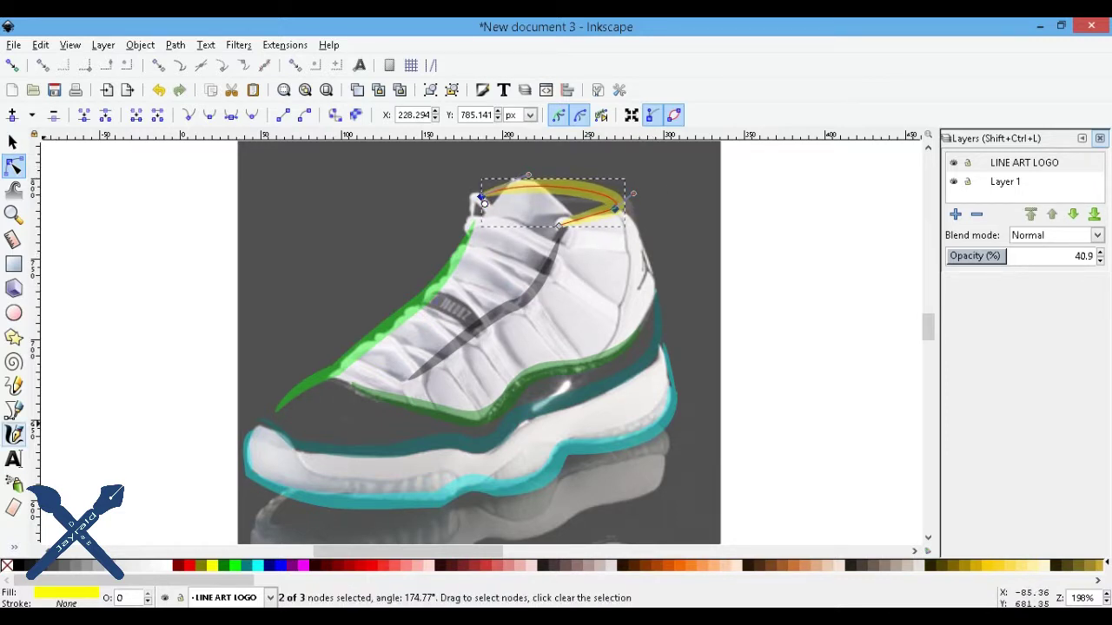
Draw a short stroke down the back of the ankle.
{"action": "key", "text": "b"}
{"action": "left_click", "coordinate": [635, 213]}
{"action": "left_click", "coordinate": [647, 283]}
{"action": "key", "text": "Return"}
{"action": "left_click", "coordinate": [12, 142]}
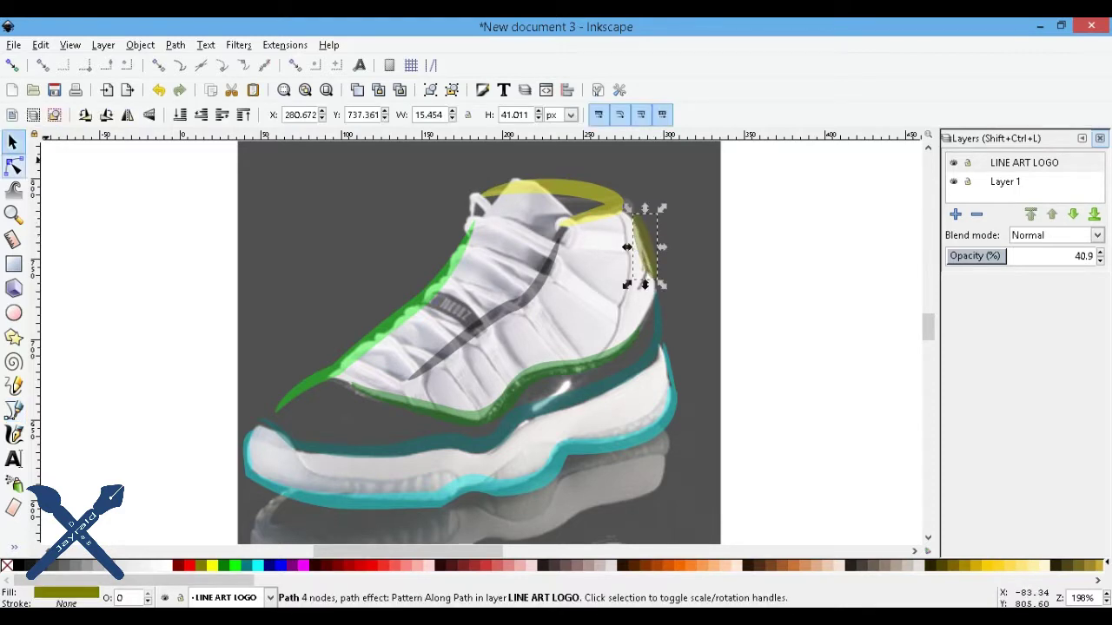
{"action": "left_click", "coordinate": [13, 165]}
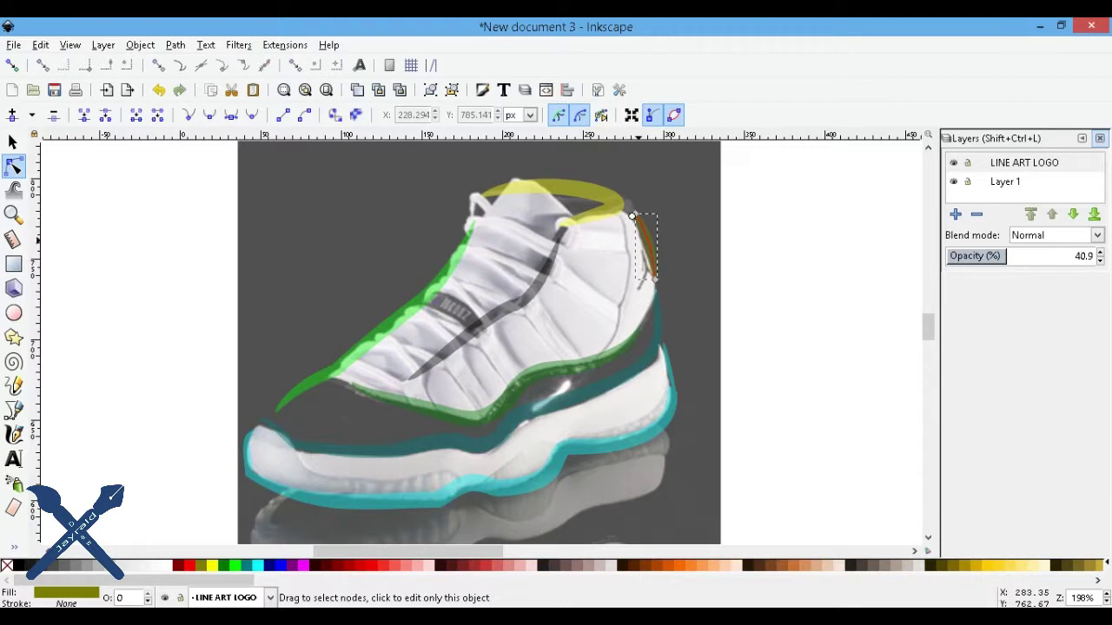
Draw a stroke down the back of the heel and bow it to follow the shoe.
{"action": "key", "text": "b"}
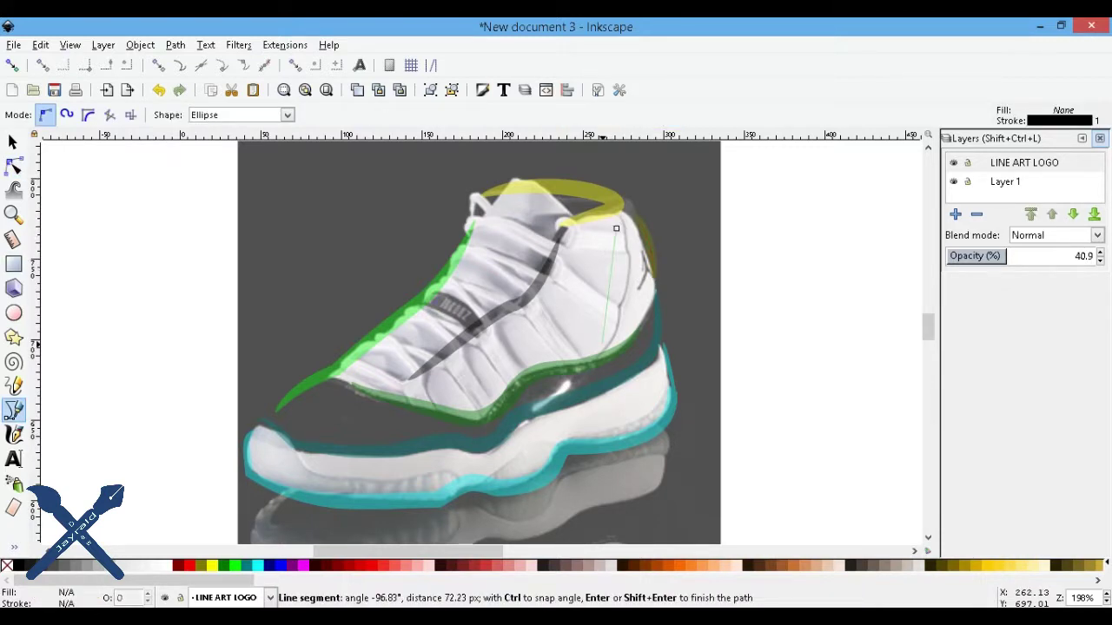
{"action": "left_click", "coordinate": [616, 229]}
{"action": "key", "text": "n"}
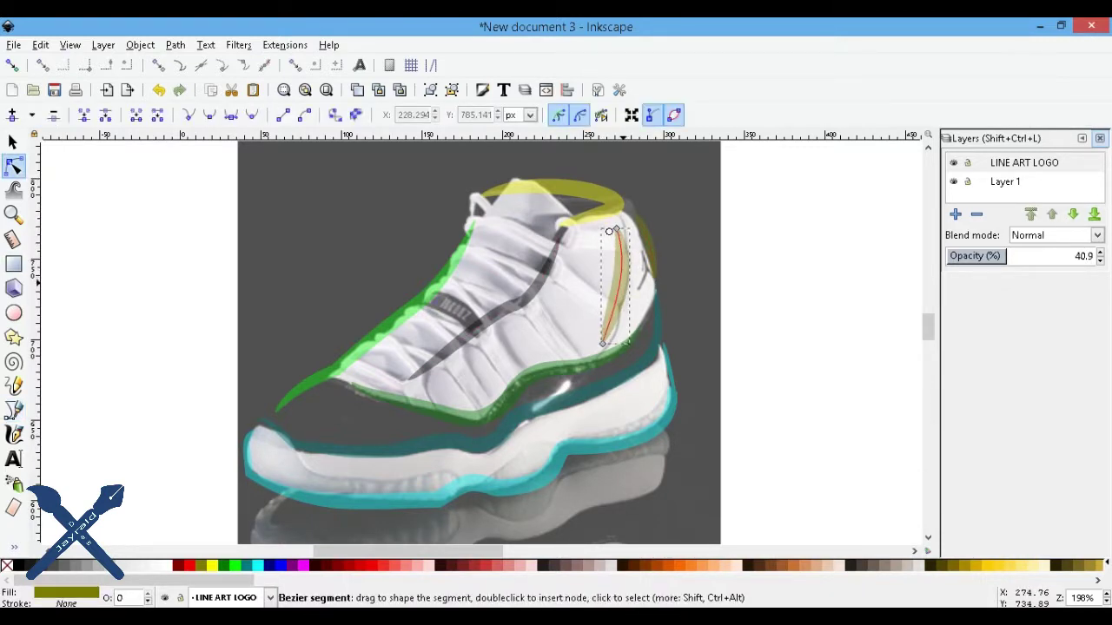
{"action": "mouse_move", "coordinate": [622, 261]}
{"action": "left_mouse_down"}
{"action": "mouse_move", "coordinate": [621, 290]}
{"action": "mouse_move", "coordinate": [629, 251]}
{"action": "left_mouse_up"}
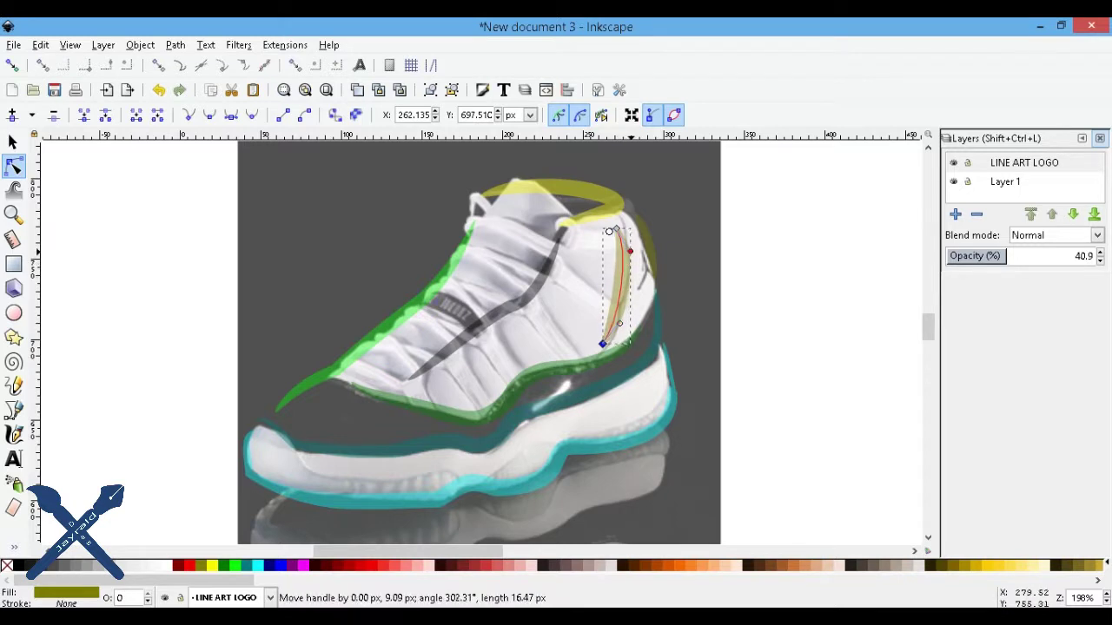
{"action": "key", "text": "b"}
{"action": "left_click", "coordinate": [563, 278]}
Finish the current dash, then draw a short dash below it and nudge its lower end right.
{"action": "double_click", "coordinate": [591, 301]}
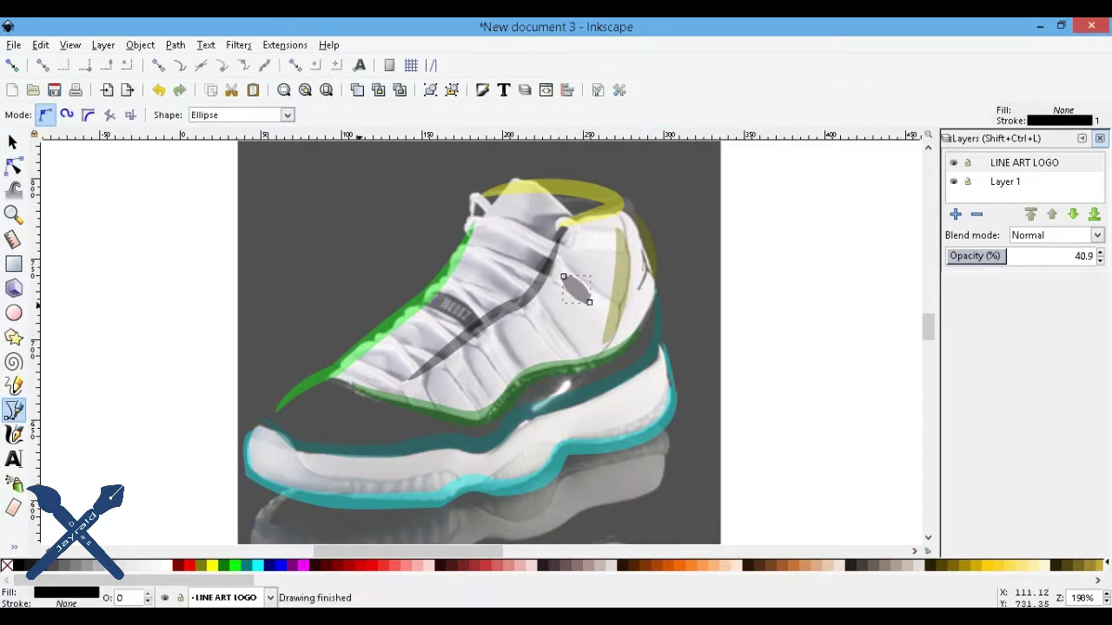
{"action": "key", "text": "n"}
{"action": "key", "text": "b"}
{"action": "left_click", "coordinate": [529, 319]}
{"action": "double_click", "coordinate": [563, 348]}
{"action": "key", "text": "n"}
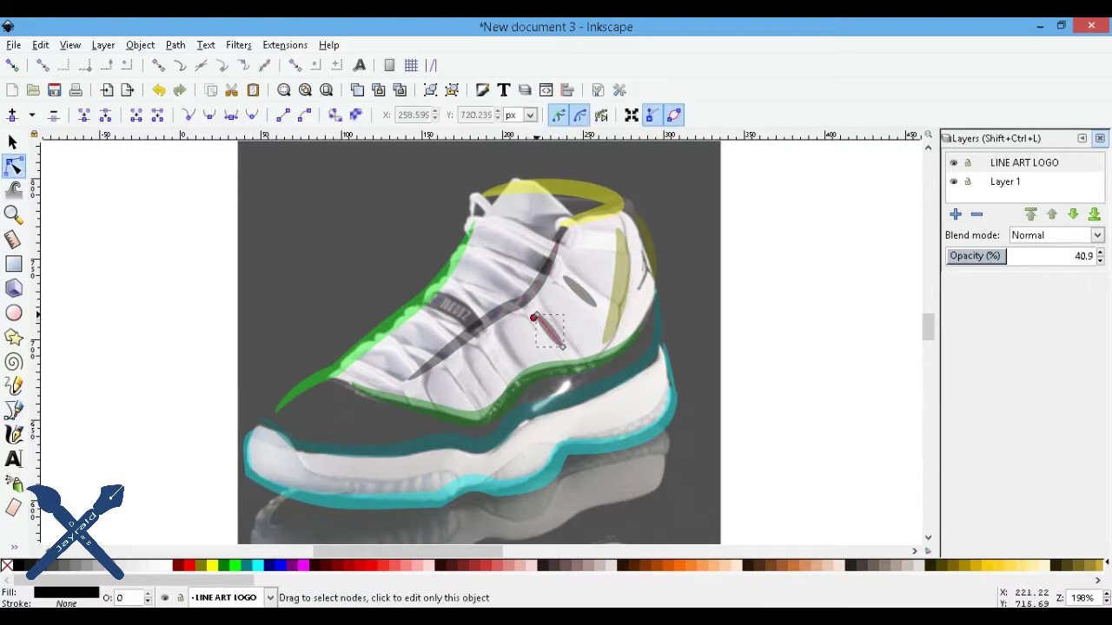
{"action": "left_click_drag", "start_coordinate": [563, 347], "coordinate": [567, 347]}
Draw two more short dashes lower on the upper and shift one up and right.
{"action": "key", "text": "b"}
{"action": "left_click", "coordinate": [496, 339]}
{"action": "double_click", "coordinate": [512, 363]}
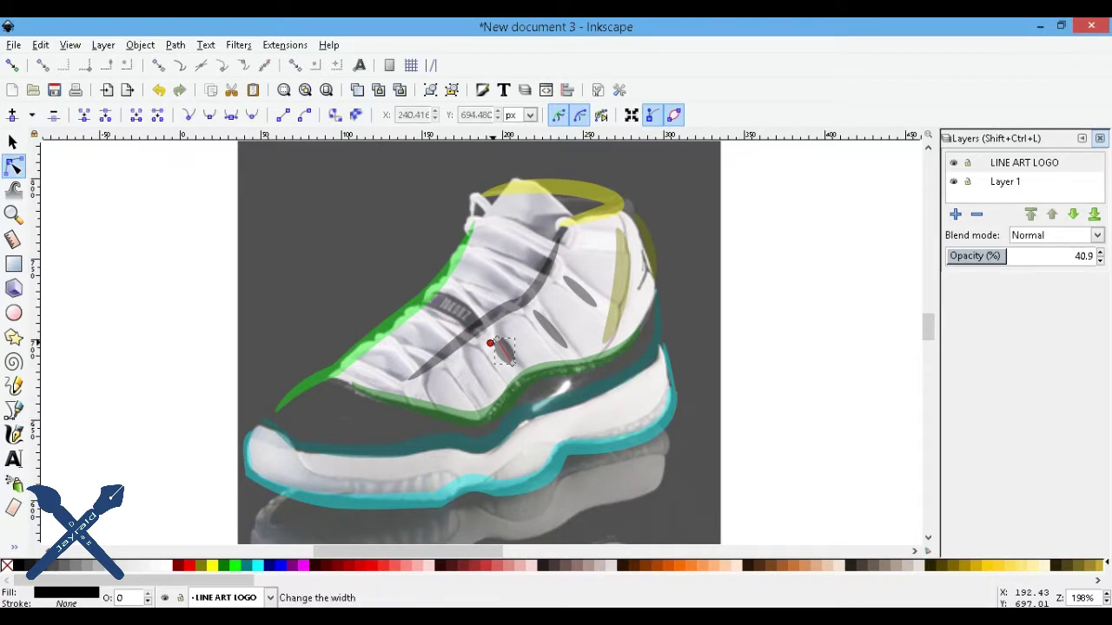
{"action": "key", "text": "b"}
{"action": "left_click", "coordinate": [459, 366]}
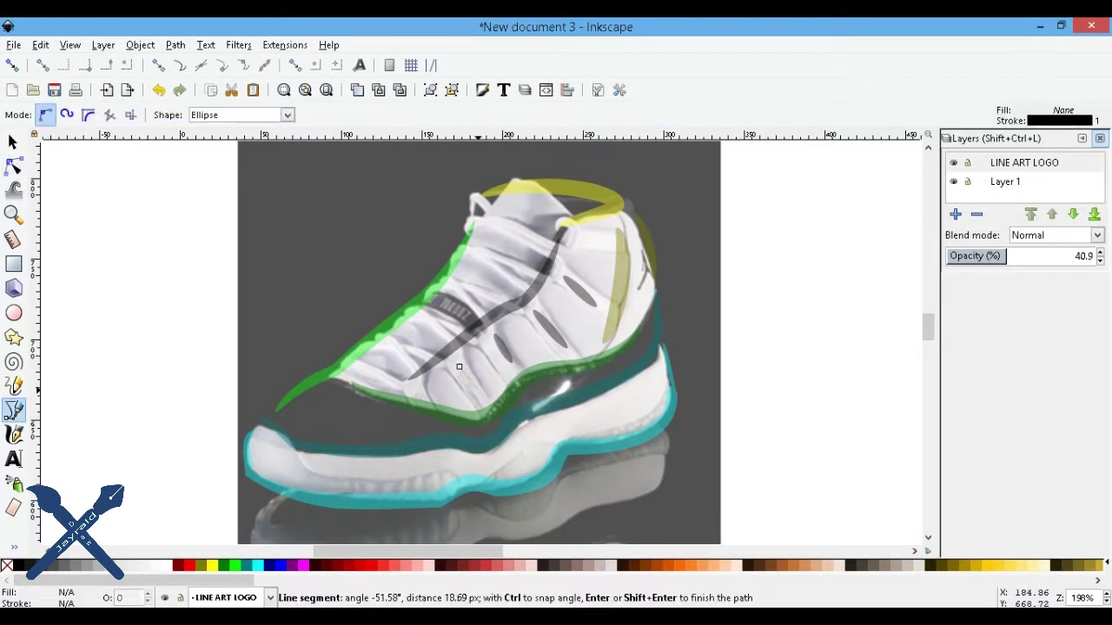
{"action": "double_click", "coordinate": [478, 396]}
{"action": "key", "text": "n"}
{"action": "left_click_drag", "start_coordinate": [458, 371], "coordinate": [530, 313]}
{"action": "left_click_drag", "start_coordinate": [478, 396], "coordinate": [573, 354]}
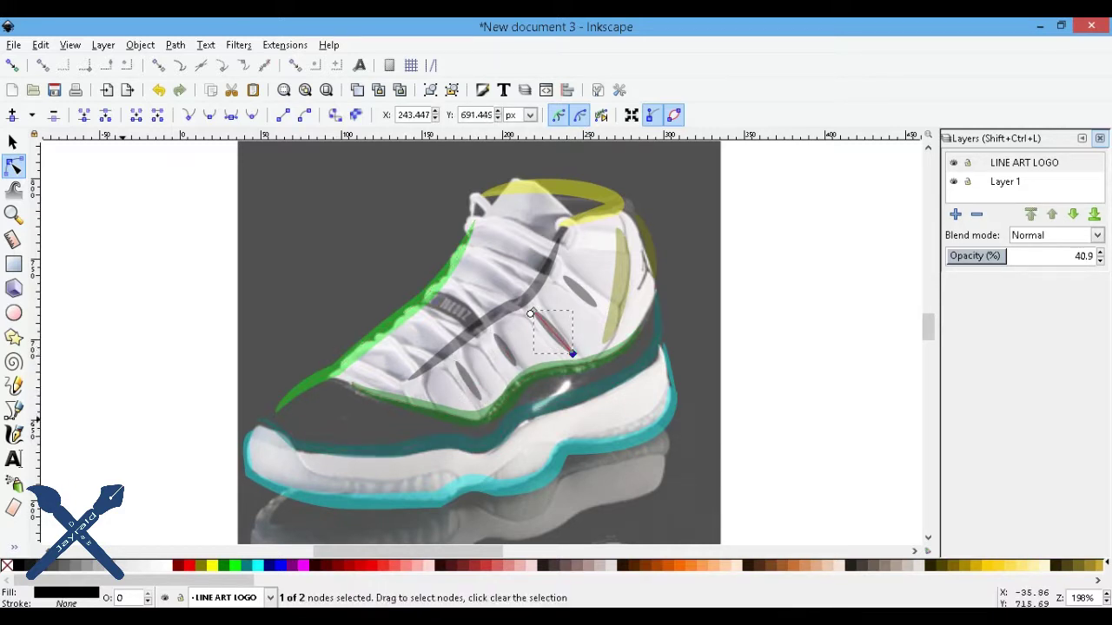
Draw an arced dash toward the toe side and another dash near the tongue.
{"action": "key", "text": "b"}
{"action": "left_click", "coordinate": [384, 343]}
{"action": "double_click", "coordinate": [413, 358]}
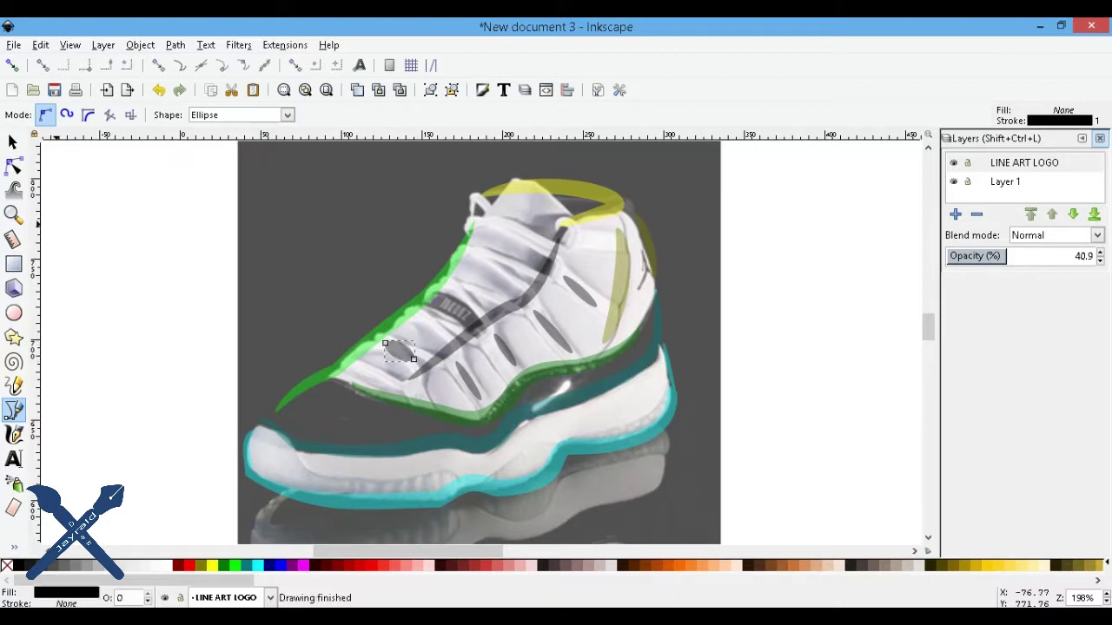
{"action": "key", "text": "n"}
{"action": "left_click_drag", "start_coordinate": [399, 351], "coordinate": [393, 358]}
{"action": "left_click", "coordinate": [13, 409]}
{"action": "double_click", "coordinate": [451, 329]}
{"action": "key", "text": "n"}
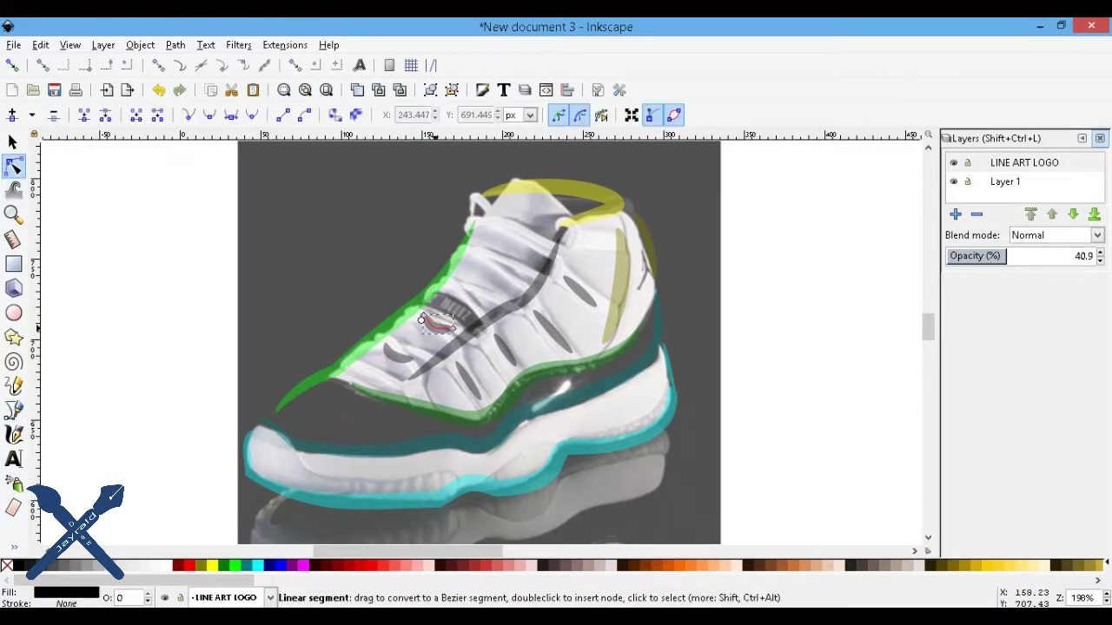
Add short dashes near the eyelets and higher up the tongue.
{"action": "key", "text": "b"}
{"action": "left_click", "coordinate": [456, 287]}
{"action": "double_click", "coordinate": [501, 295]}
{"action": "key", "text": "n"}
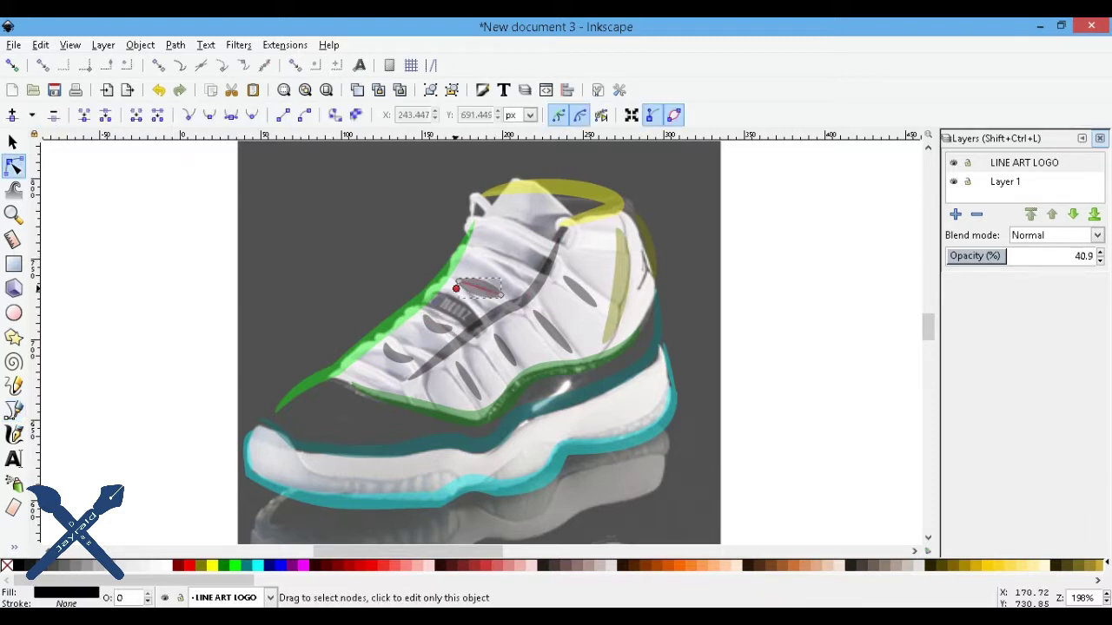
{"action": "key", "text": "b"}
{"action": "left_click", "coordinate": [419, 227]}
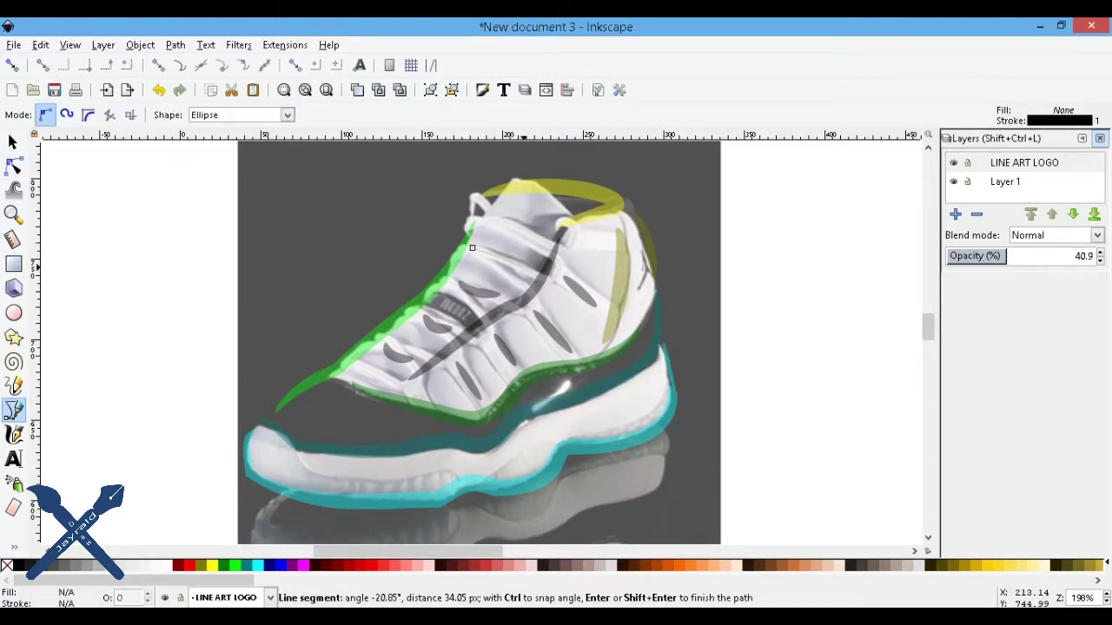
{"action": "double_click", "coordinate": [472, 247]}
{"action": "key", "text": "n"}
Draw a short dash near the collar and raise its end point slightly.
{"action": "key", "text": "b"}
{"action": "left_click", "coordinate": [466, 214]}
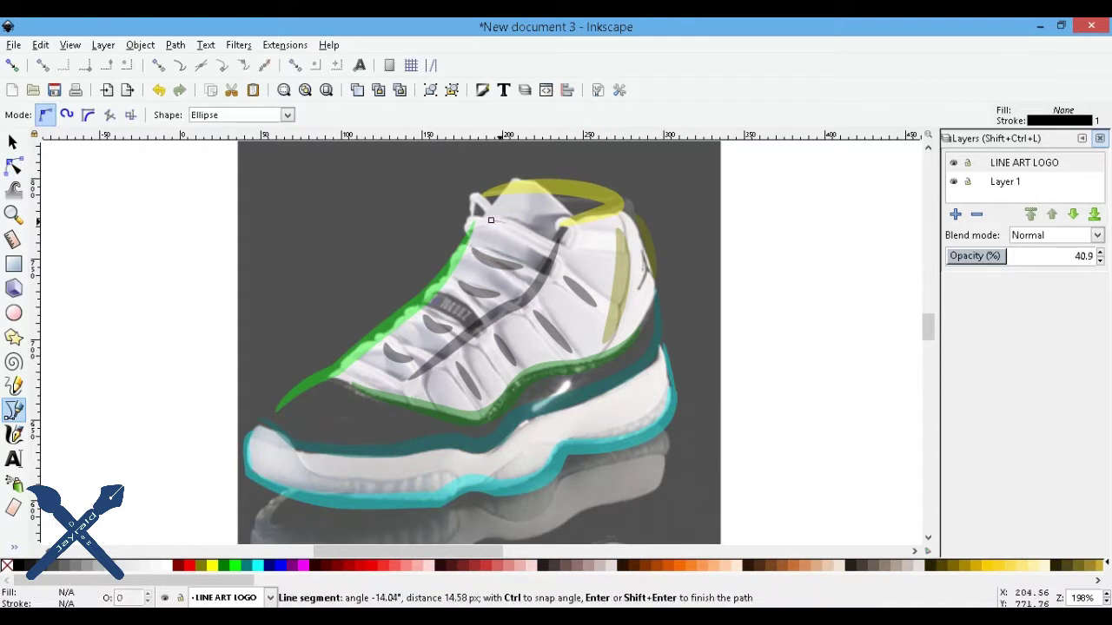
{"action": "double_click", "coordinate": [489, 227]}
{"action": "left_click", "coordinate": [13, 165]}
{"action": "left_click_drag", "start_coordinate": [488, 228], "coordinate": [477, 221]}
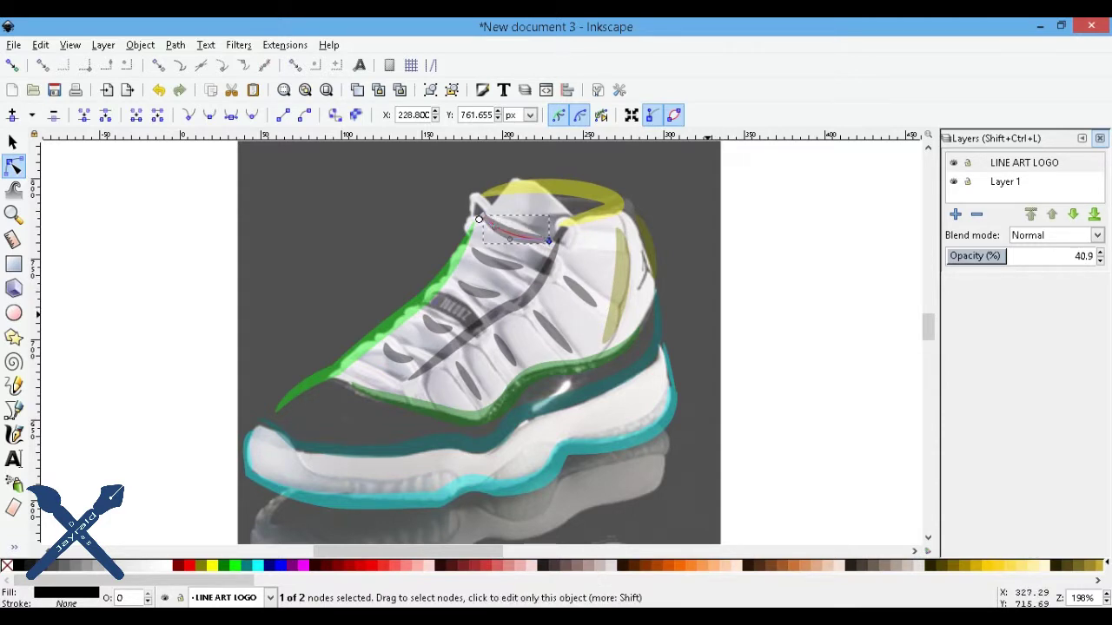
Add a small dash beside the collar top and make the LINE ART LOGO layer current.
{"action": "left_click", "coordinate": [13, 410]}
{"action": "left_click", "coordinate": [579, 236]}
{"action": "double_click", "coordinate": [603, 238]}
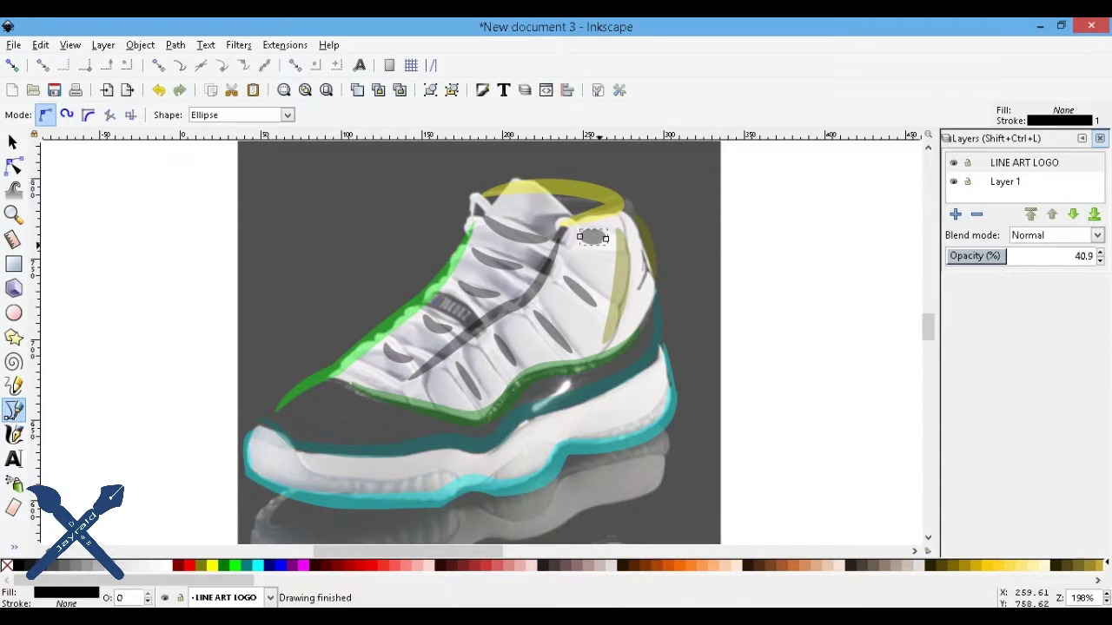
{"action": "key", "text": "n"}
{"action": "left_click", "coordinate": [580, 240]}
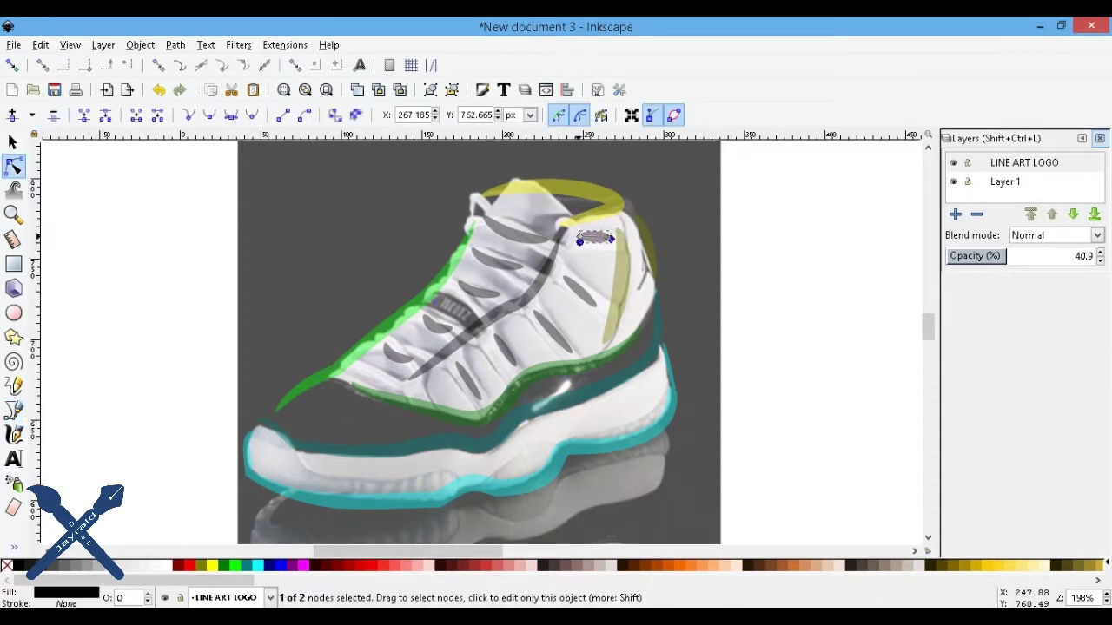
{"action": "key", "text": "Escape"}
{"action": "left_click", "coordinate": [952, 181]}
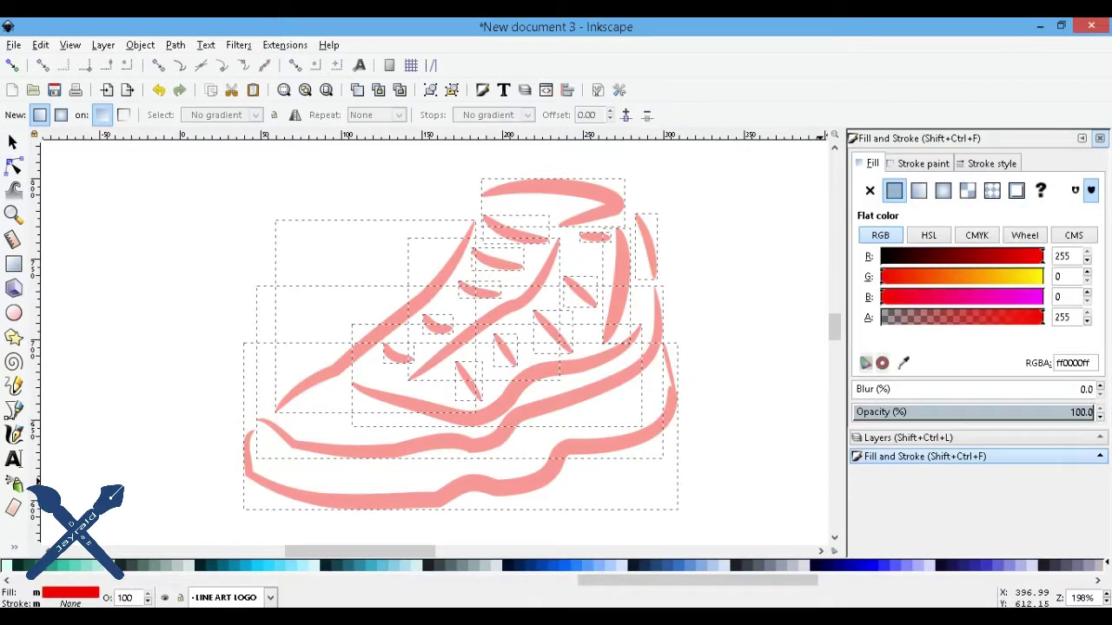
Set the layer opacity to 100 so the shoe strokes become solid.
{"action": "key", "text": "Escape"}
{"action": "scroll", "coordinate": [87, 565], "scroll_direction": "left", "scroll_amount": 10}
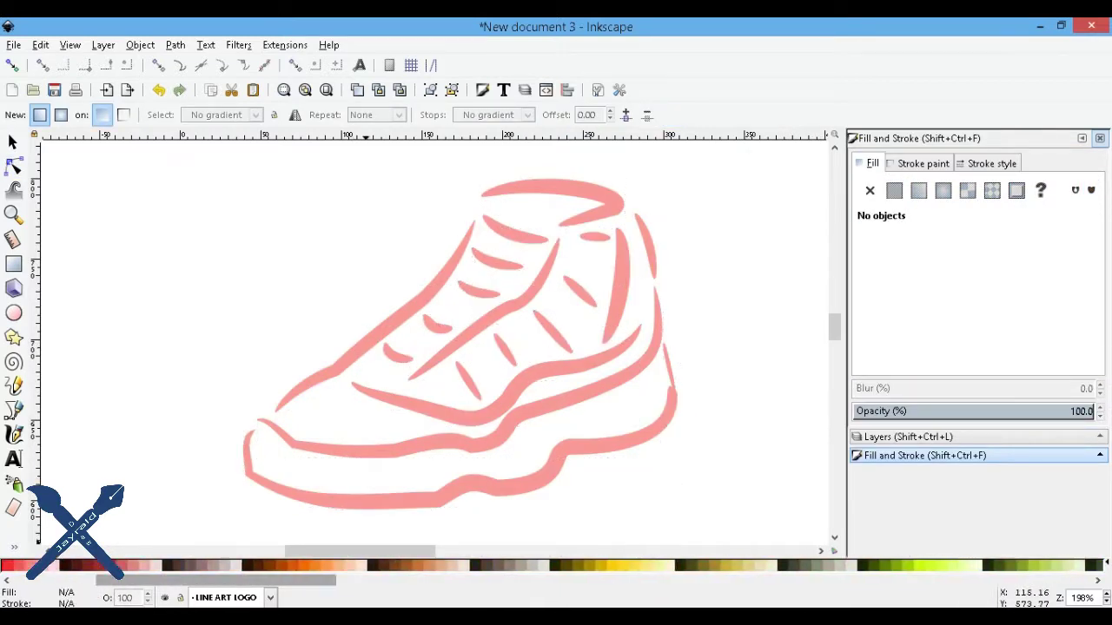
{"action": "key", "text": "ctrl+a"}
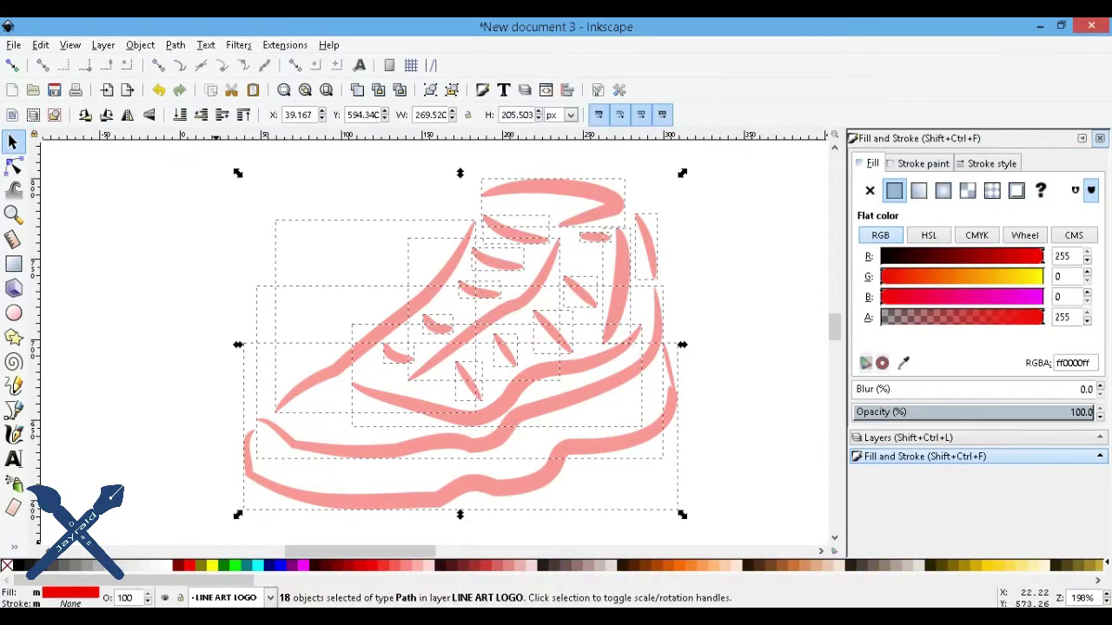
{"action": "key", "text": "Escape"}
{"action": "key", "text": "Tab"}
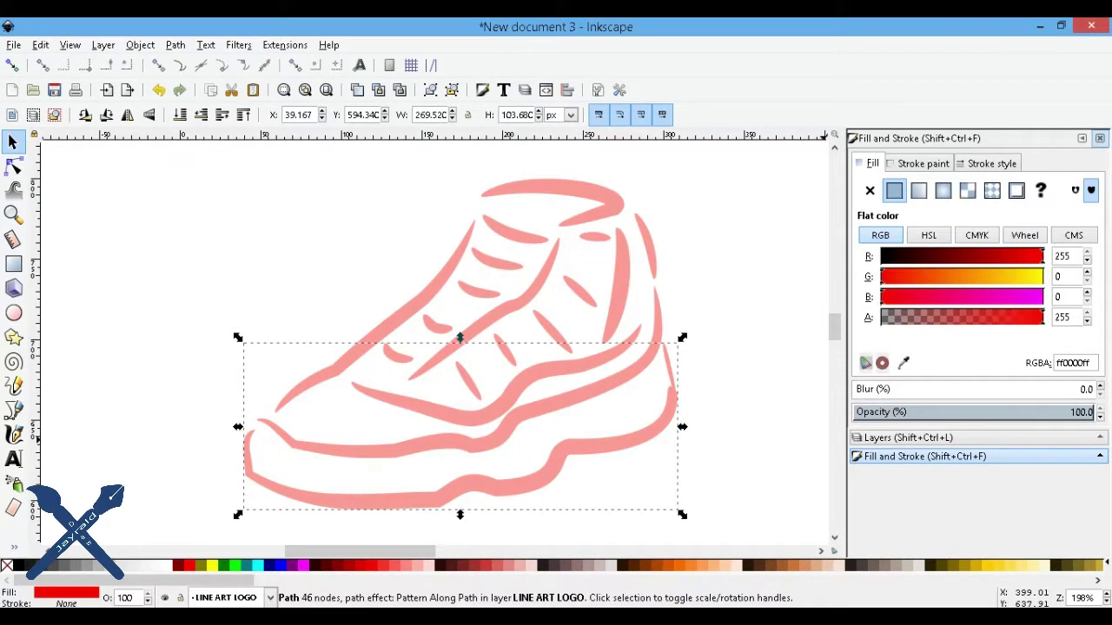
{"action": "key", "text": "shift+ctrl+l"}
{"action": "type", "text": "100"}
{"action": "key", "text": "Return"}
{"action": "key", "text": "Escape"}
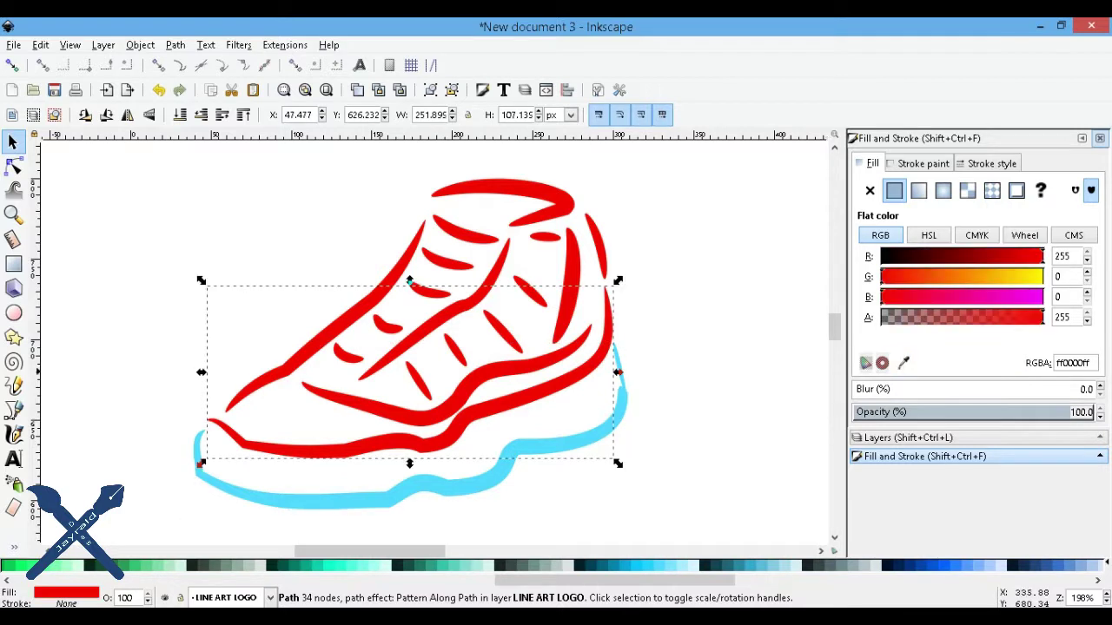
Colour the sole, heel and inner stroke above the sole cyan using the Dropper.
{"action": "left_click", "coordinate": [902, 363]}
{"action": "left_click", "coordinate": [619, 391]}
{"action": "key", "text": "space"}
{"action": "left_click", "coordinate": [596, 247]}
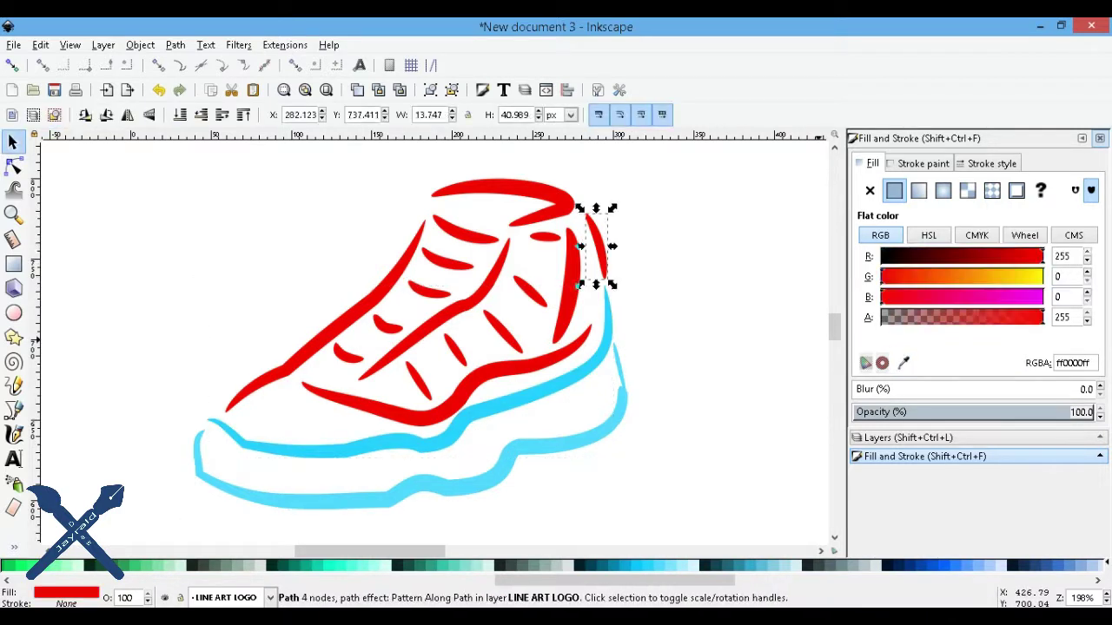
{"action": "left_click", "coordinate": [608, 334]}
{"action": "key", "text": "space"}
{"action": "left_click", "coordinate": [521, 360]}
{"action": "left_click", "coordinate": [599, 347]}
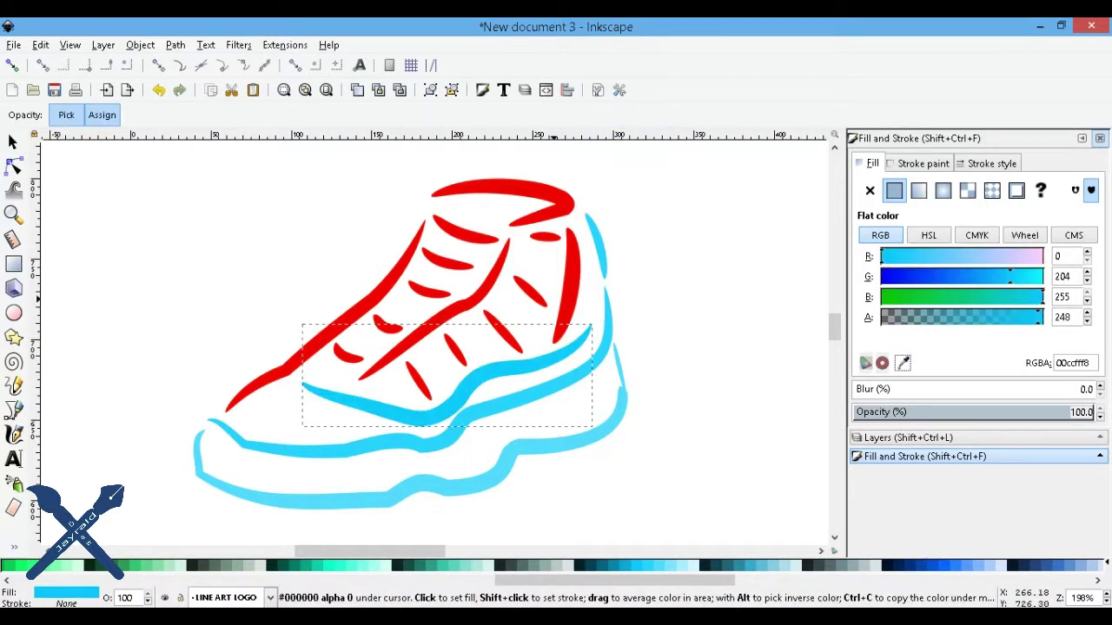
Sample cyan from the sole again and apply it to the heel stroke.
{"action": "key", "text": "space"}
{"action": "left_click", "coordinate": [571, 307]}
{"action": "key", "text": "space"}
{"action": "left_click", "coordinate": [586, 362]}
{"action": "key", "text": "space"}
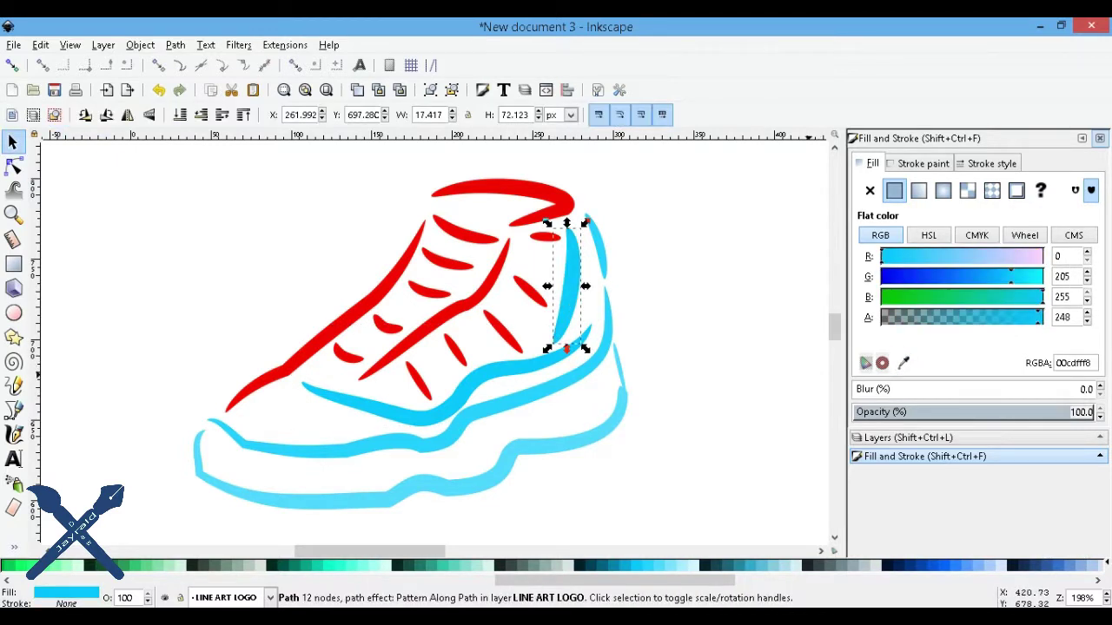
{"action": "left_click", "coordinate": [662, 287]}
Select the red lace marks across the upper for recolouring.
{"action": "left_click", "coordinate": [414, 376]}
{"action": "left_click", "coordinate": [499, 330]}
{"action": "left_click", "coordinate": [544, 236]}
{"action": "left_click", "coordinate": [675, 566]}
{"action": "left_click", "coordinate": [529, 291], "text": "shift"}
{"action": "left_click", "coordinate": [417, 378], "text": "shift"}
Fill the five lace marks light blue and recolour the toe-top stroke blue #00AAD4.
{"action": "left_click", "coordinate": [454, 347], "text": "shift"}
{"action": "left_click", "coordinate": [502, 330], "text": "shift"}
{"action": "left_click", "coordinate": [656, 567]}
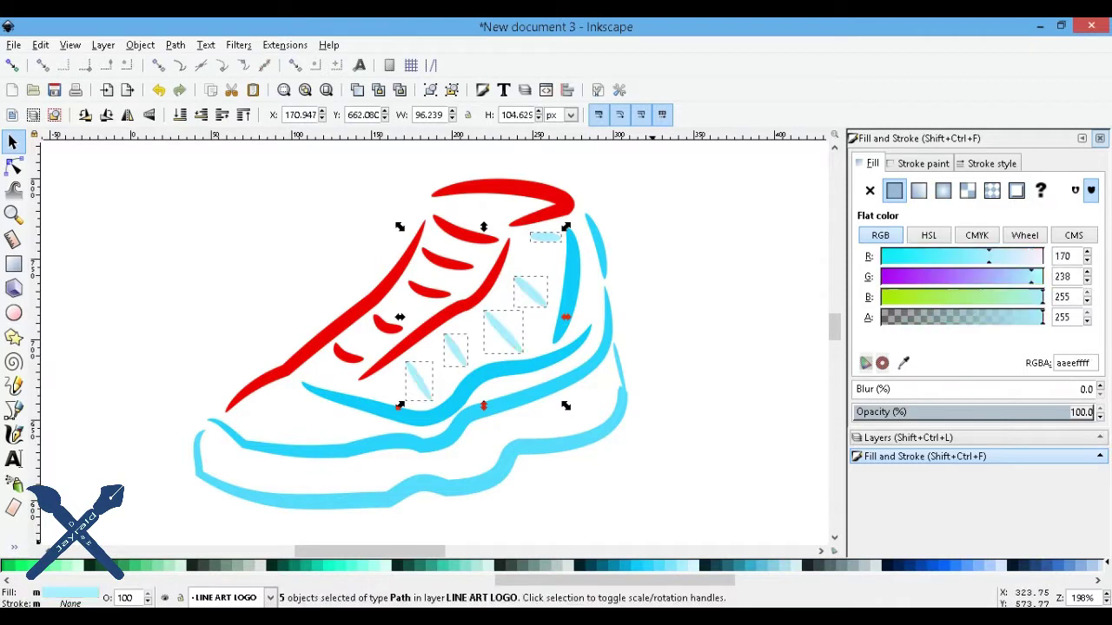
{"action": "left_click", "coordinate": [504, 187]}
{"action": "left_click", "coordinate": [695, 566]}
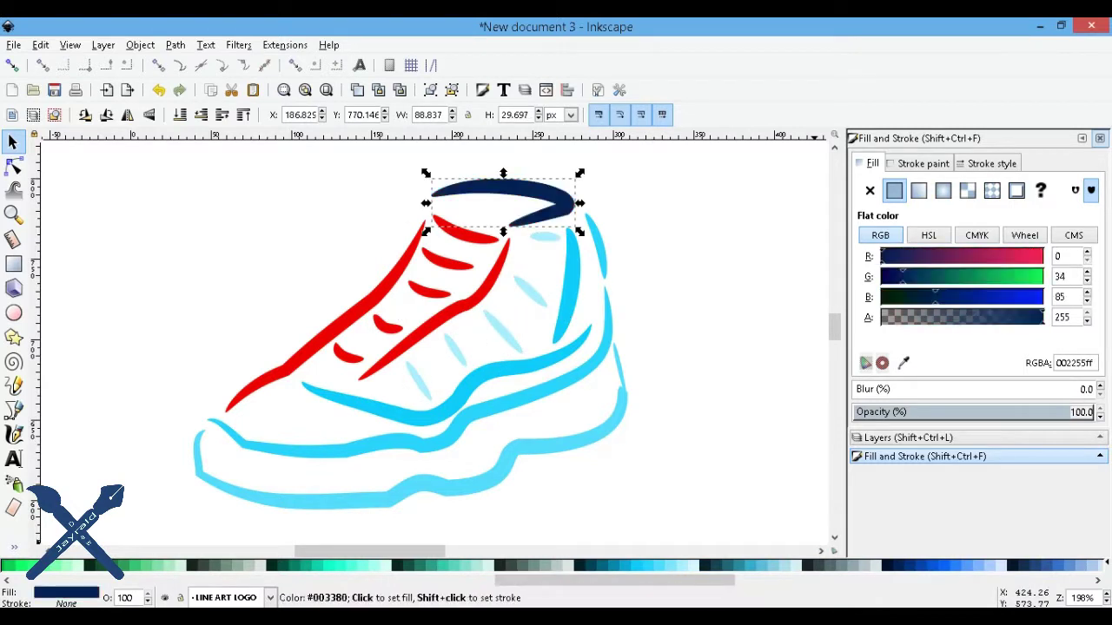
{"action": "left_click", "coordinate": [669, 566]}
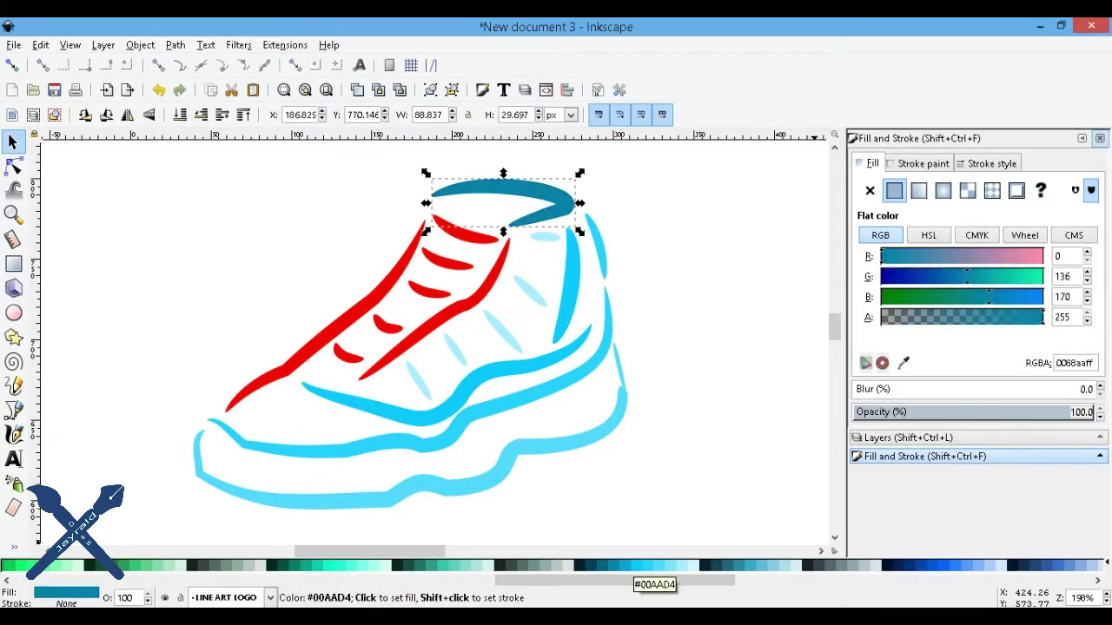
{"action": "left_click", "coordinate": [654, 566]}
Colour the small mark under the toe, the lace marks and the middle stroke the same blue.
{"action": "left_click", "coordinate": [545, 236]}
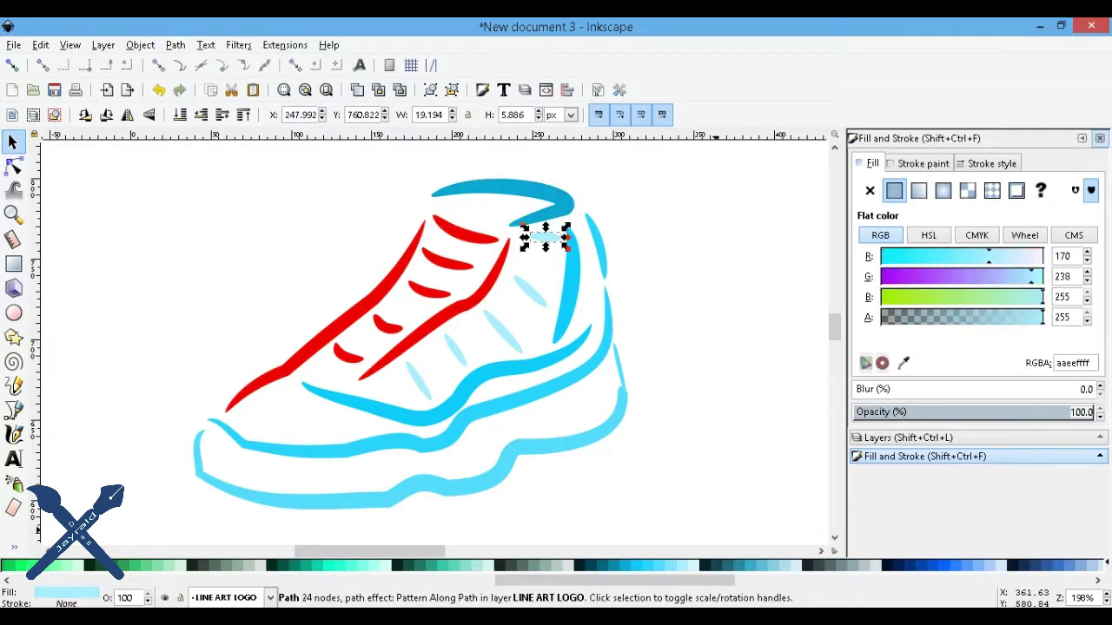
{"action": "left_click", "coordinate": [654, 566]}
{"action": "left_click", "coordinate": [530, 291]}
{"action": "left_click", "coordinate": [654, 566]}
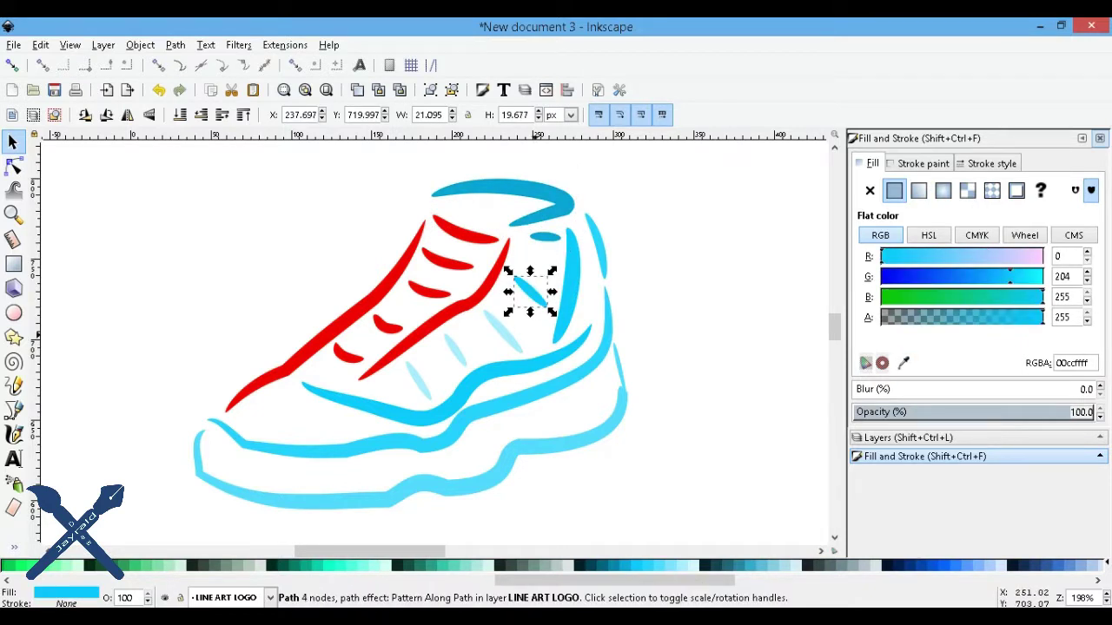
{"action": "key", "text": "Tab"}
{"action": "left_click", "coordinate": [654, 566]}
{"action": "key", "text": "Tab"}
{"action": "key", "text": "Tab"}
{"action": "key", "text": "Escape"}
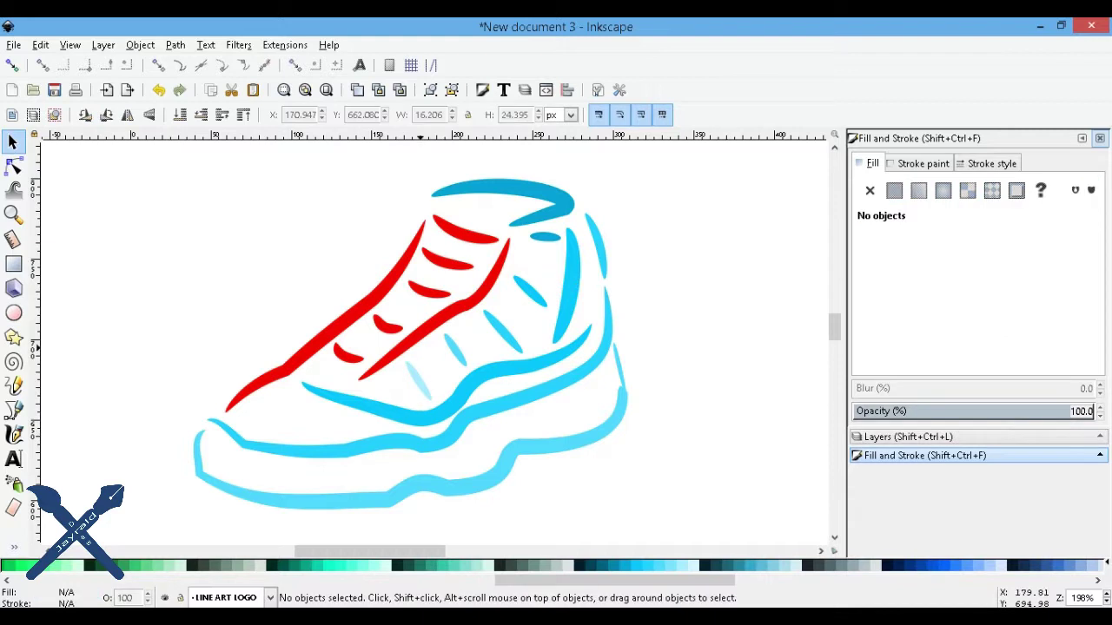
Make the long left stroke teal and apply sampled light cyan to the next red stripe.
{"action": "key", "text": "Tab"}
{"action": "left_click", "coordinate": [654, 567]}
{"action": "key", "text": "Escape"}
{"action": "key", "text": "Tab"}
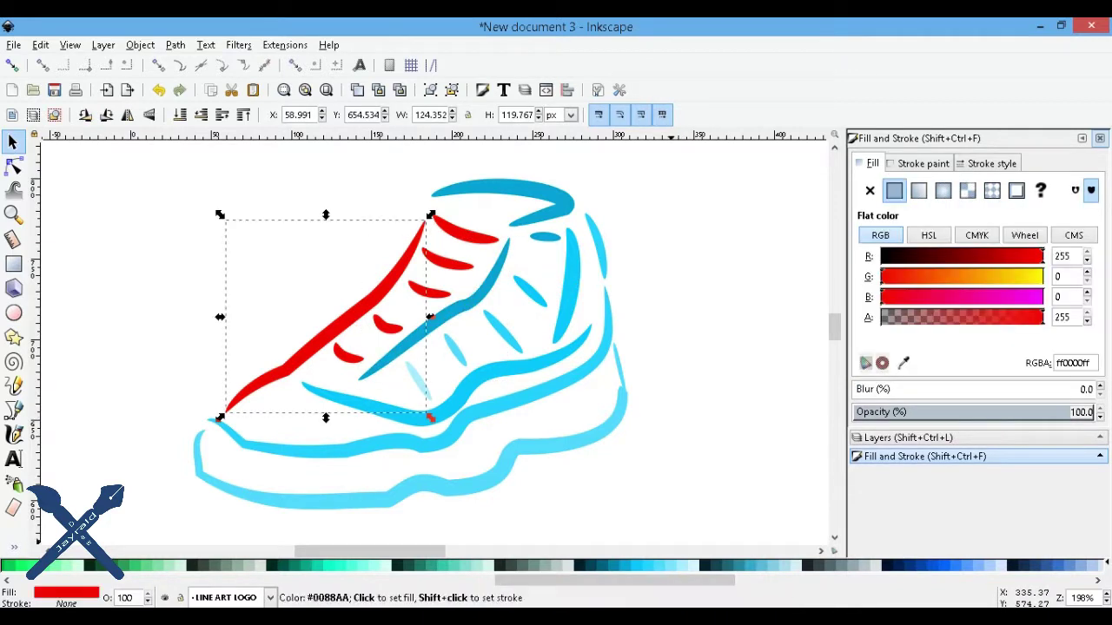
{"action": "left_click", "coordinate": [654, 566]}
{"action": "key", "text": "Escape"}
{"action": "key", "text": "Tab"}
{"action": "key", "text": "d"}
{"action": "left_click", "coordinate": [440, 375]}
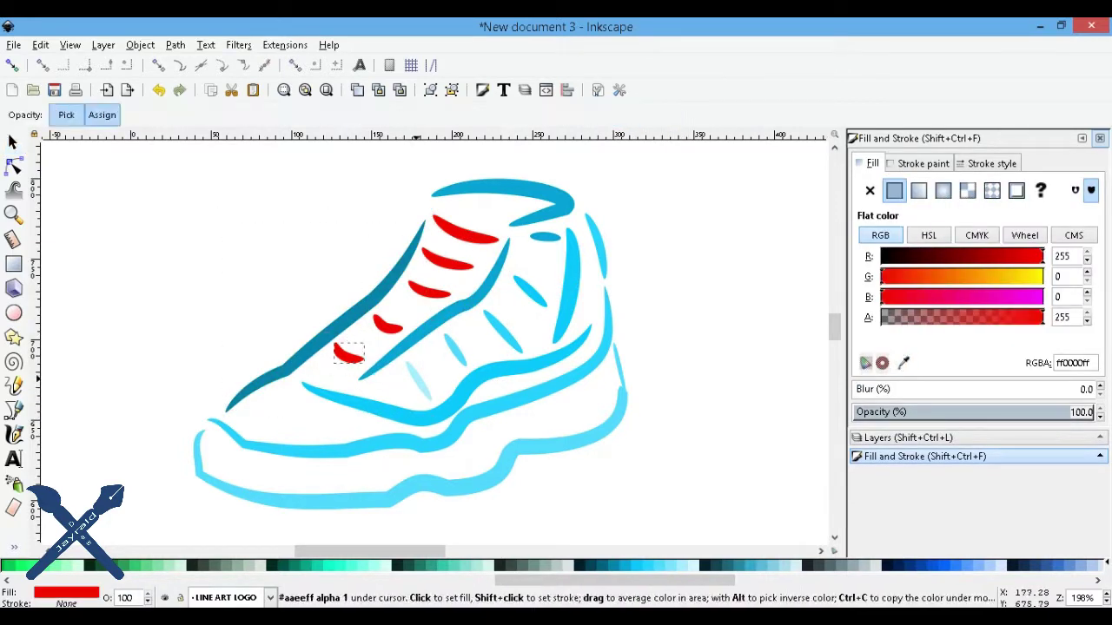
{"action": "key", "text": "d"}
{"action": "key", "text": "Tab"}
{"action": "left_click", "coordinate": [440, 310]}
Recolour the remaining red stripes light cyan and teal, then bring up the PNG export settings.
{"action": "key", "text": "Tab"}
{"action": "key", "text": "d"}
{"action": "left_click", "coordinate": [388, 325]}
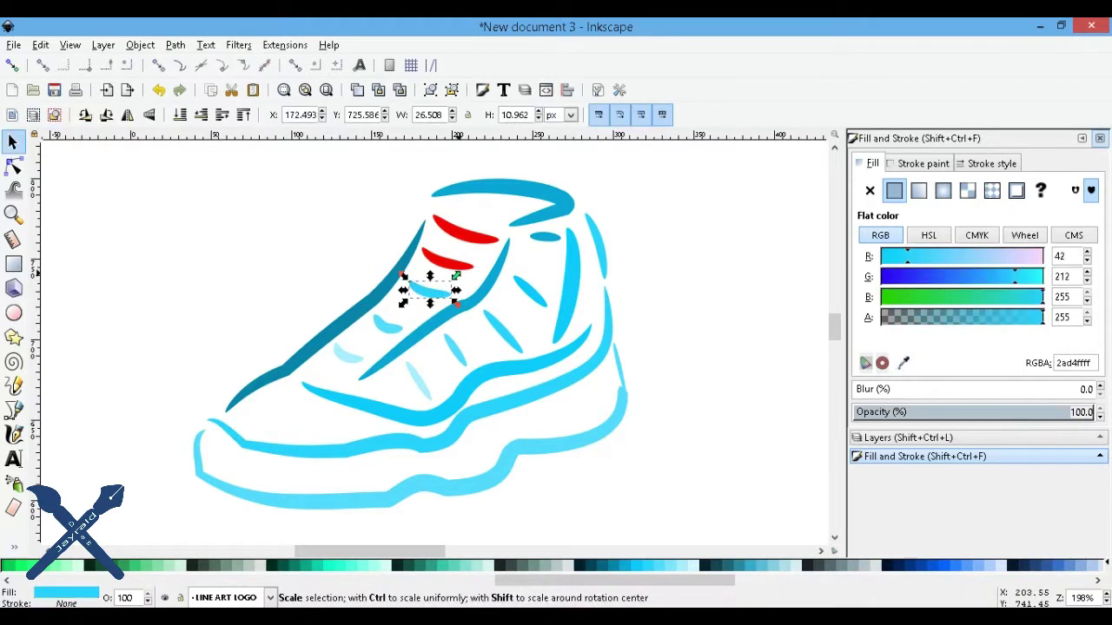
{"action": "key", "text": "d"}
{"action": "key", "text": "Tab"}
{"action": "key", "text": "d"}
{"action": "left_click", "coordinate": [388, 325]}
{"action": "key", "text": "d"}
{"action": "key", "text": "Tab"}
{"action": "left_click", "coordinate": [654, 566]}
{"action": "key", "text": "Escape"}
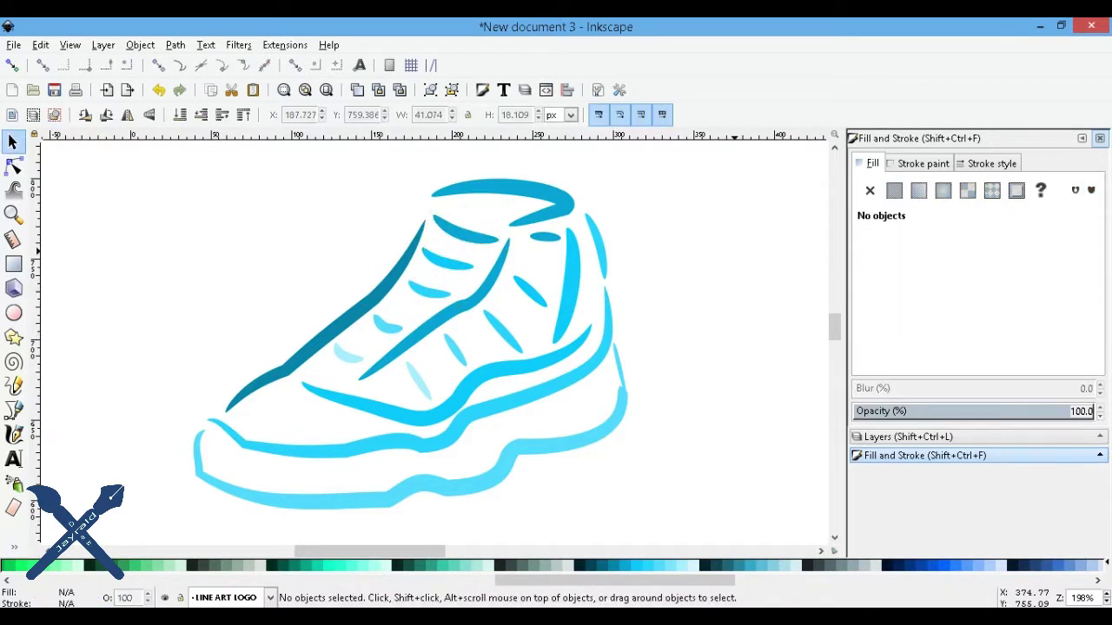
{"action": "key", "text": "ctrl+a"}
{"action": "key", "text": "shift+ctrl+e"}
Delete the old lace marks scattered across the shoe's upper.
{"action": "left_click", "coordinate": [409, 367]}
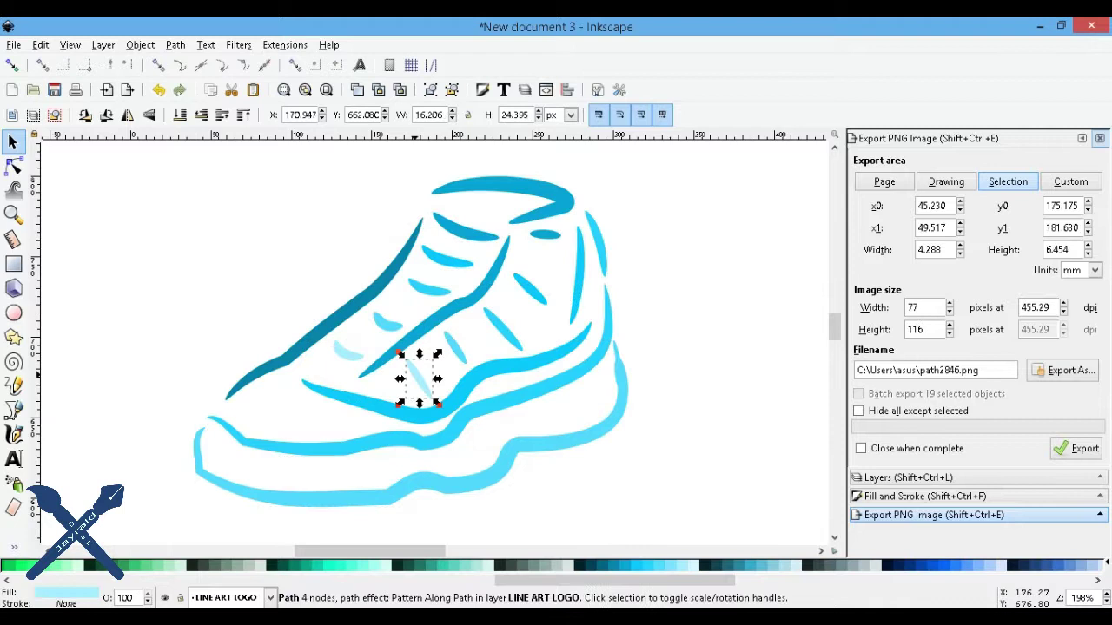
{"action": "key", "text": "Delete"}
{"action": "left_click", "coordinate": [445, 258]}
{"action": "key", "text": "Delete"}
{"action": "left_click", "coordinate": [387, 323]}
{"action": "key", "text": "Delete"}
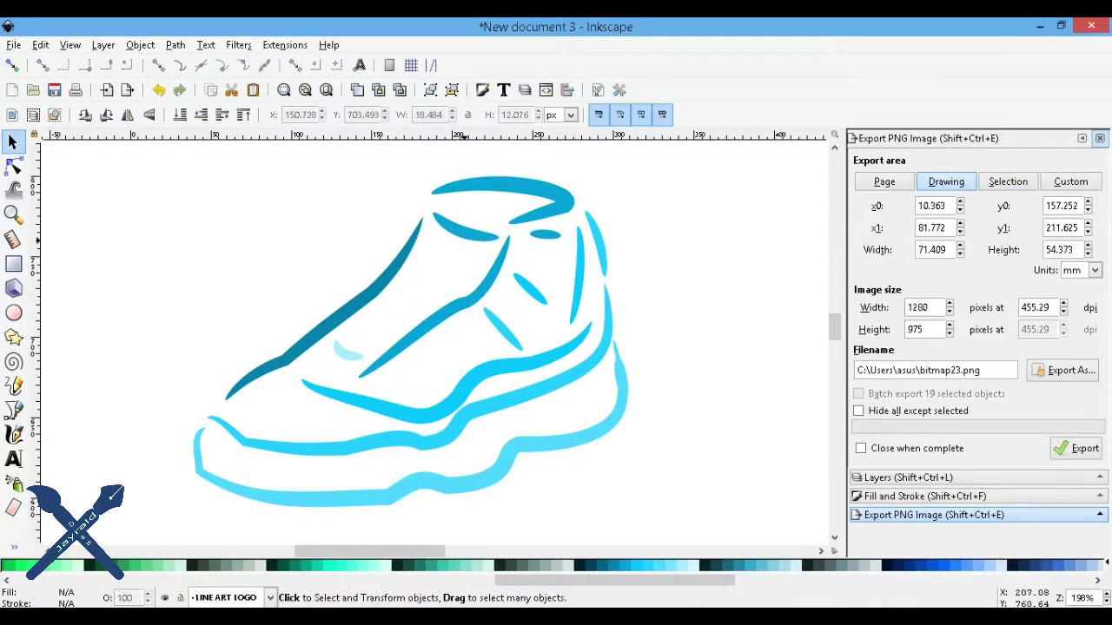
{"action": "left_click", "coordinate": [347, 352]}
{"action": "key", "text": "Delete"}
{"action": "key", "text": "Delete"}
{"action": "left_click", "coordinate": [530, 287]}
Keep the tongue stripe, then tilt the heel stripe slightly and shorten it.
{"action": "key", "text": "Delete"}
{"action": "left_click", "coordinate": [467, 228]}
{"action": "key", "text": "Delete"}
{"action": "key", "text": "ctrl+z"}
{"action": "key", "text": "ctrl+z"}
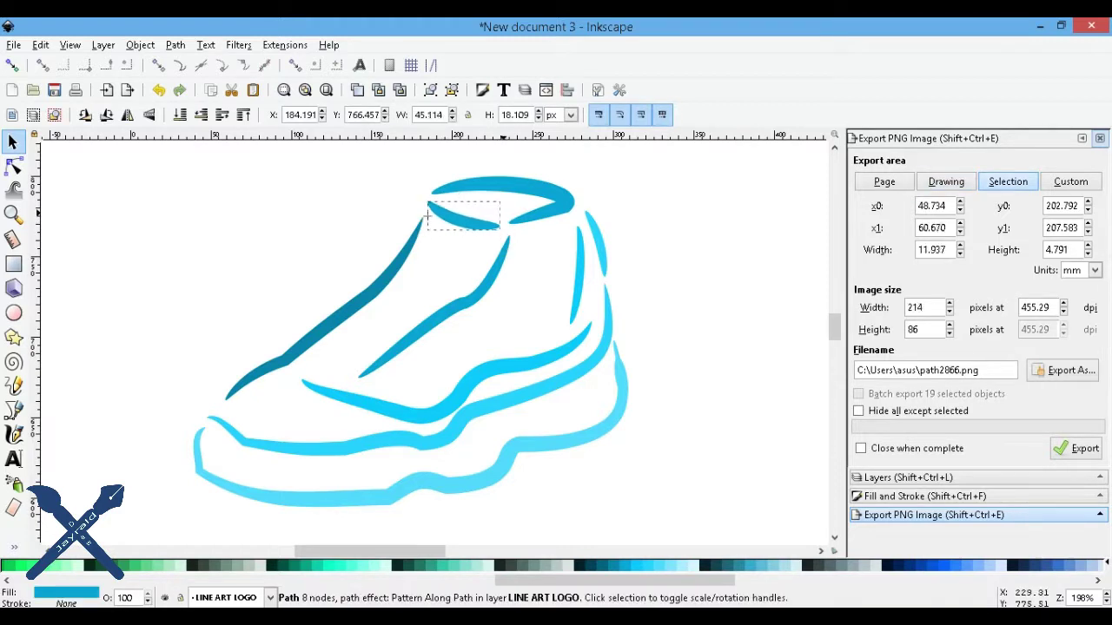
{"action": "key", "text": "Escape"}
{"action": "left_click", "coordinate": [550, 287]}
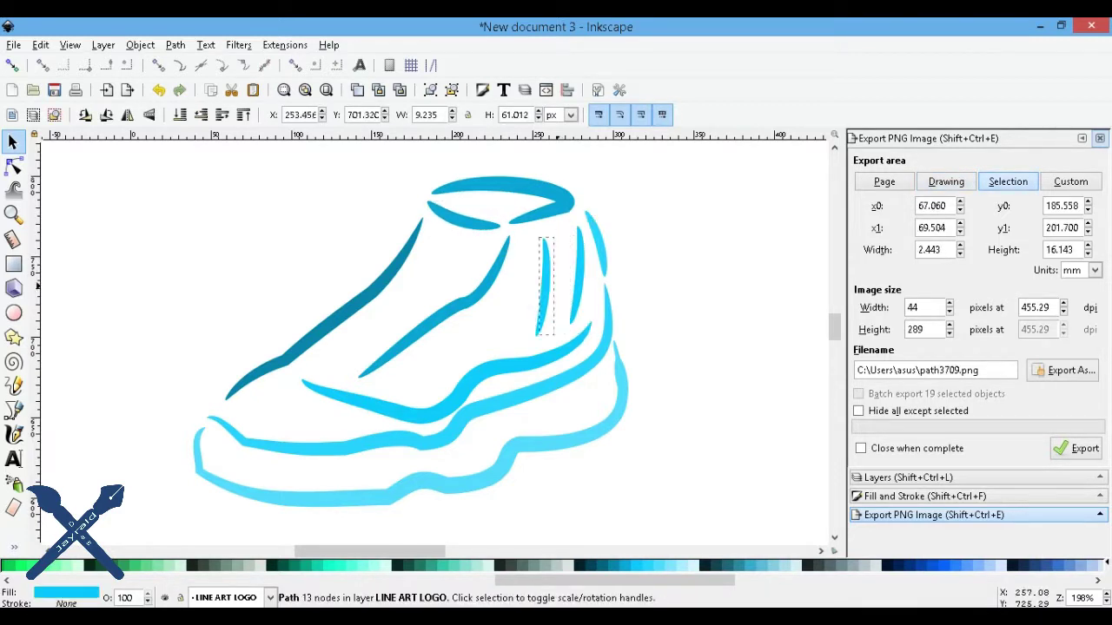
{"action": "left_click_drag", "start_coordinate": [542, 337], "coordinate": [538, 337]}
{"action": "left_click", "coordinate": [549, 286]}
{"action": "left_click_drag", "start_coordinate": [552, 237], "coordinate": [552, 261]}
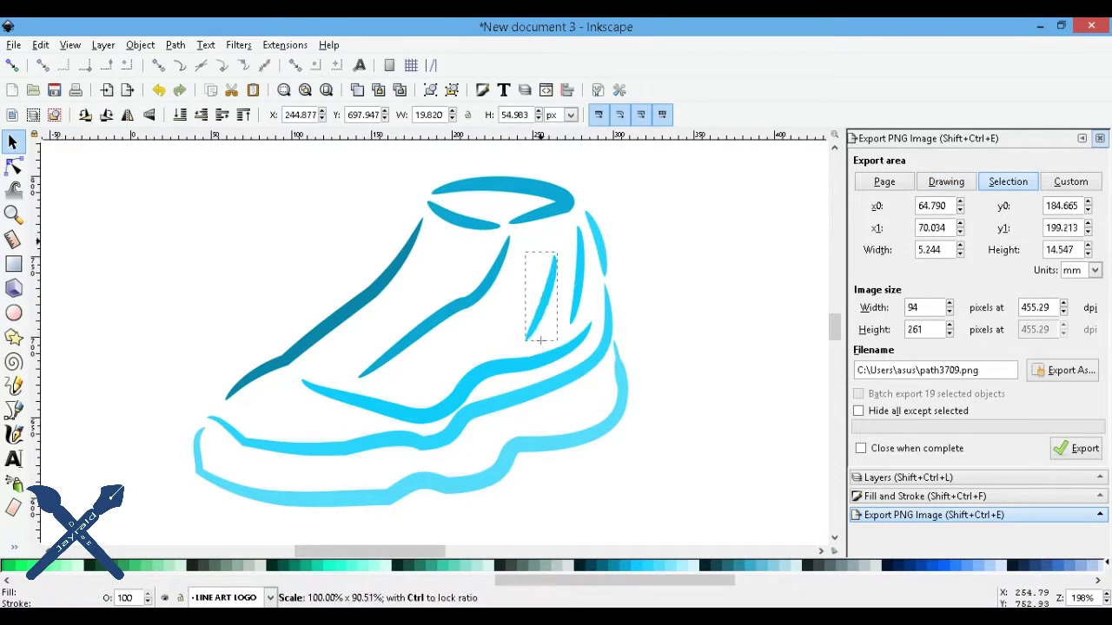
{"action": "left_click", "coordinate": [742, 288]}
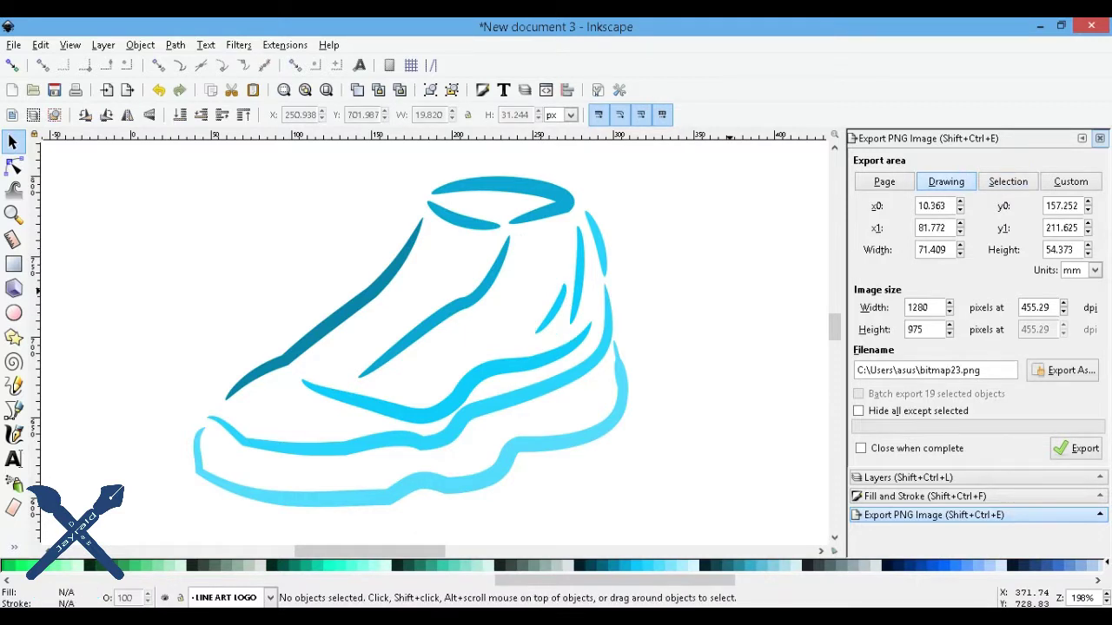
Copy a lace stripe onto the tongue and mirror a duplicate horizontally to form an X.
{"action": "left_click", "coordinate": [550, 308]}
{"action": "key", "text": "ctrl+d"}
{"action": "left_click_drag", "start_coordinate": [550, 308], "coordinate": [432, 266]}
{"action": "key", "text": "h"}
{"action": "key", "text": "ctrl+d"}
{"action": "key", "text": "h"}
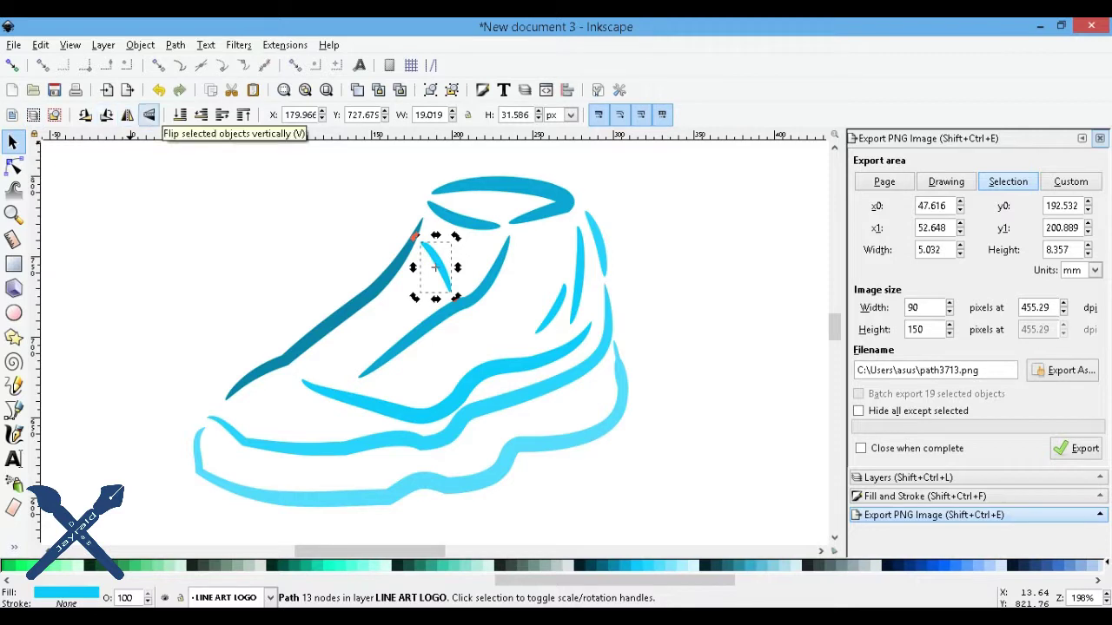
Rotate the X 90°, tilt it about 15°, and duplicate it for a smaller lace below.
{"action": "left_click", "coordinate": [84, 114]}
{"action": "left_click", "coordinate": [105, 114]}
{"action": "left_click", "coordinate": [106, 114]}
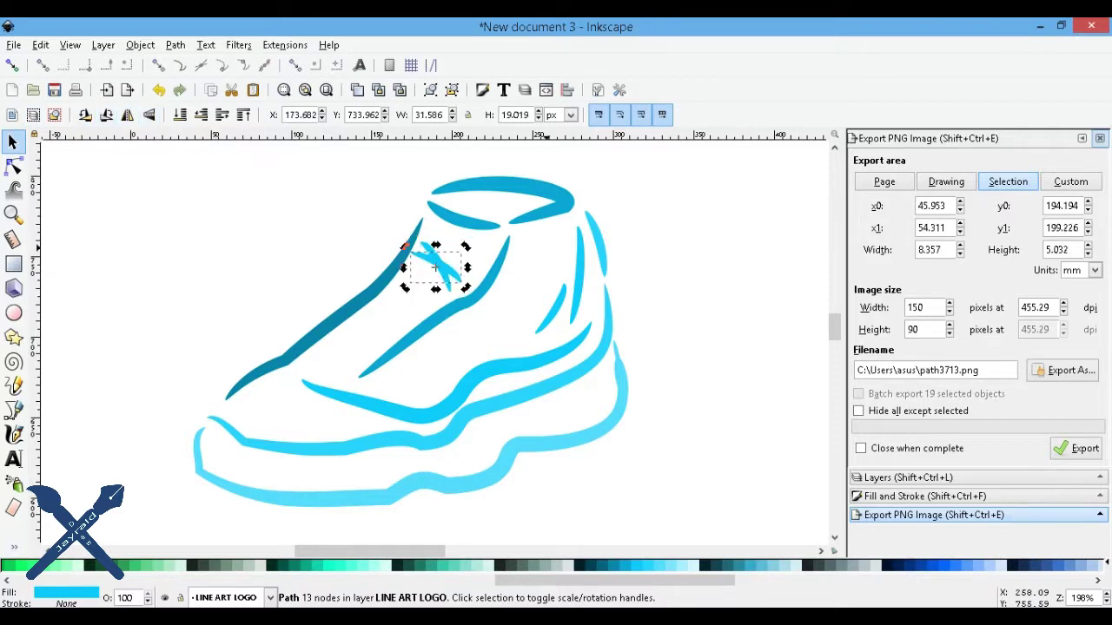
{"action": "left_click", "coordinate": [434, 265], "text": "shift"}
{"action": "mouse_move", "coordinate": [465, 289]}
{"action": "left_mouse_down"}
{"action": "mouse_move", "coordinate": [348, 322]}
{"action": "mouse_move", "coordinate": [377, 321]}
{"action": "left_mouse_up"}
{"action": "key", "text": "ctrl+d"}
{"action": "key", "text": "ctrl+d"}
{"action": "left_click", "coordinate": [700, 289]}
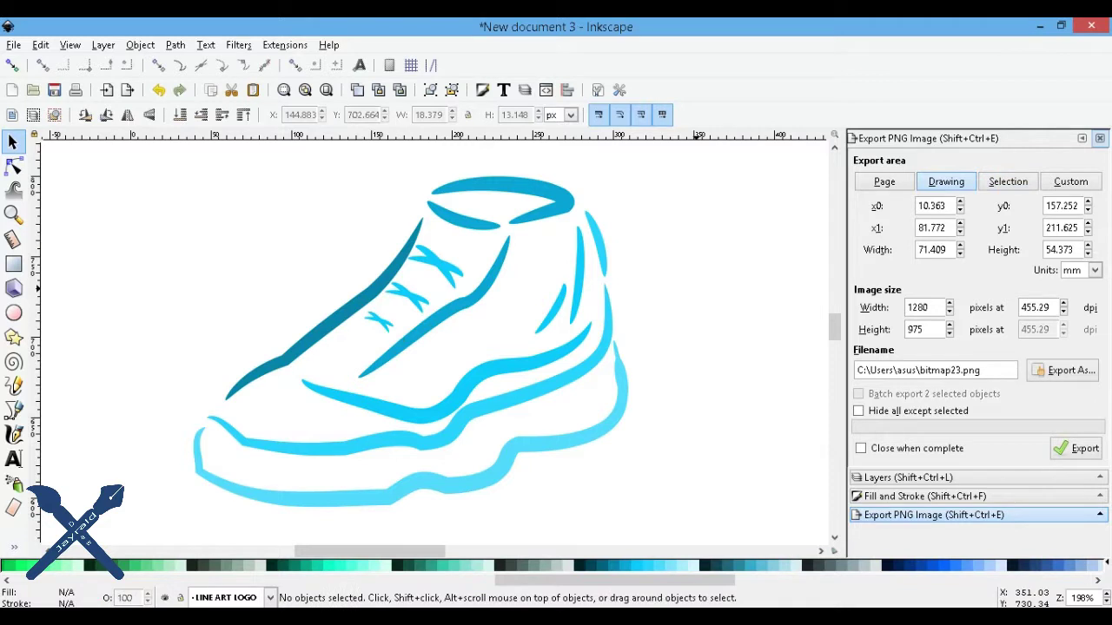